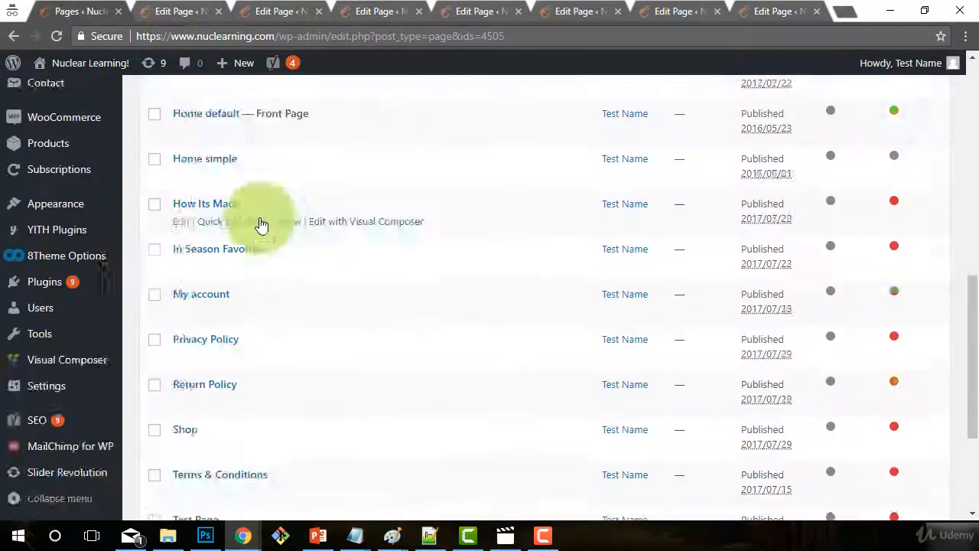
Open the remaining site pages, from Happy Customers down to Wishlist, for editing in separate browser tabs.
{"action": "right_click", "coordinate": [205, 225]}
{"action": "scroll", "coordinate": [239, 339], "scroll_direction": "down", "scroll_amount": 1}
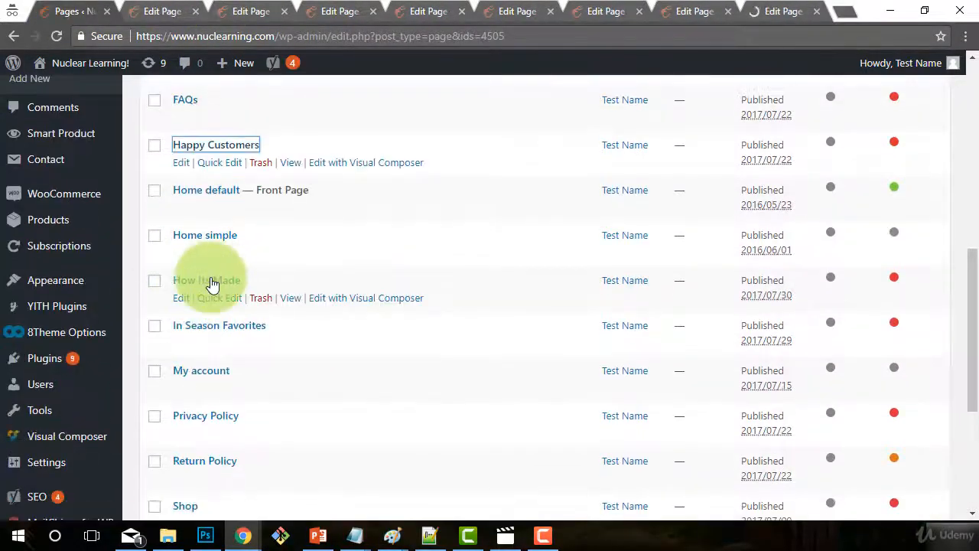
{"action": "left_click", "coordinate": [205, 286], "text": "ctrl"}
{"action": "scroll", "coordinate": [212, 335], "scroll_direction": "down", "scroll_amount": 1}
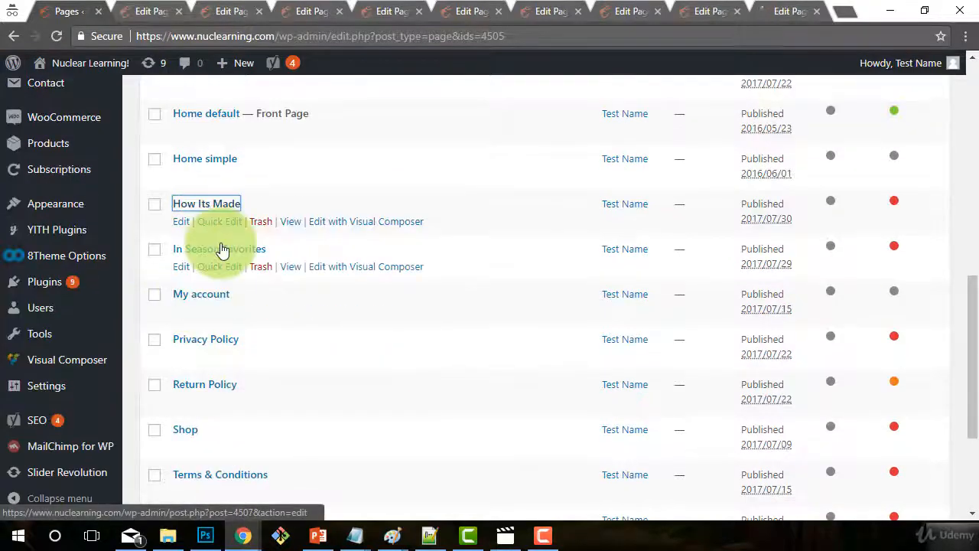
{"action": "left_click", "coordinate": [203, 297], "text": "ctrl"}
{"action": "right_click", "coordinate": [195, 339]}
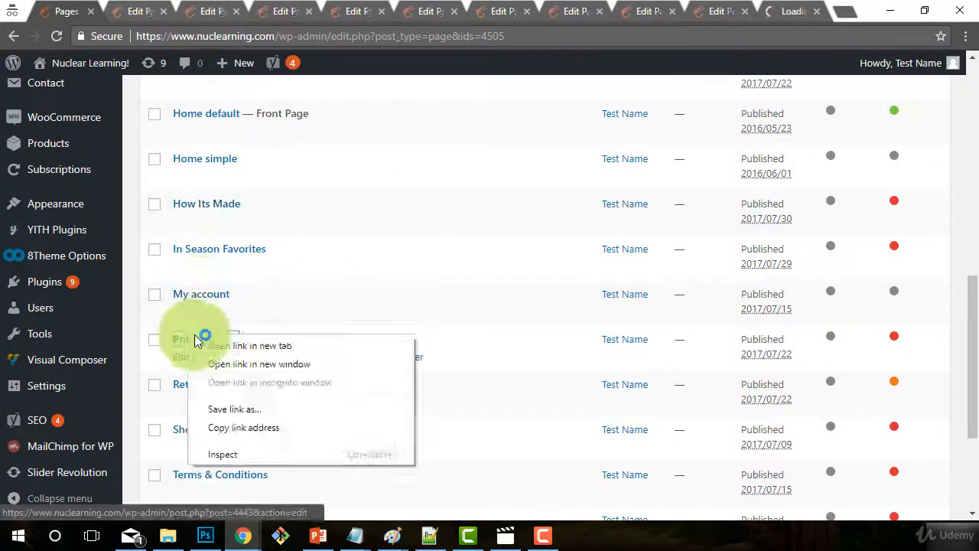
{"action": "left_click", "coordinate": [222, 398]}
{"action": "scroll", "coordinate": [182, 283], "scroll_direction": "down", "scroll_amount": 2}
{"action": "left_click", "coordinate": [211, 322], "text": "ctrl"}
{"action": "right_click", "coordinate": [217, 368]}
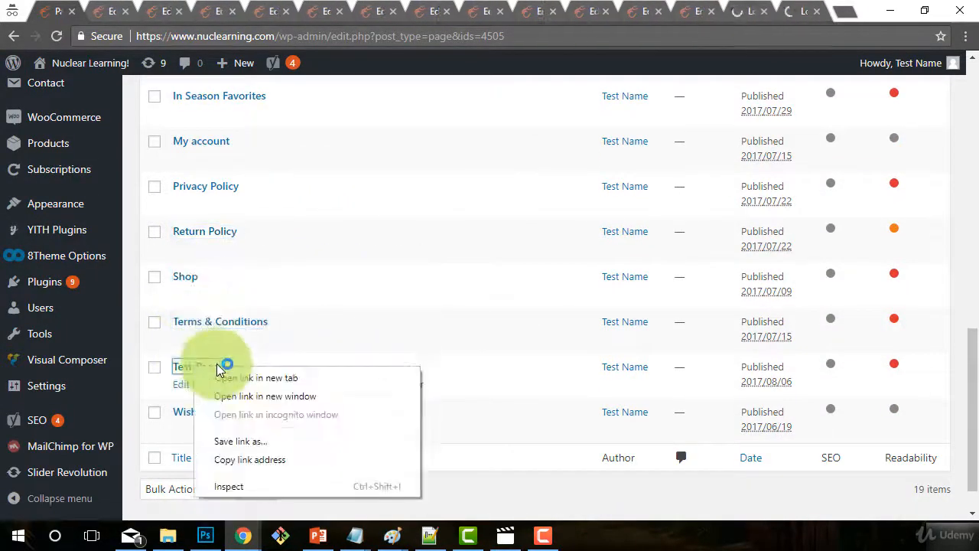
{"action": "left_click", "coordinate": [198, 419], "text": "ctrl"}
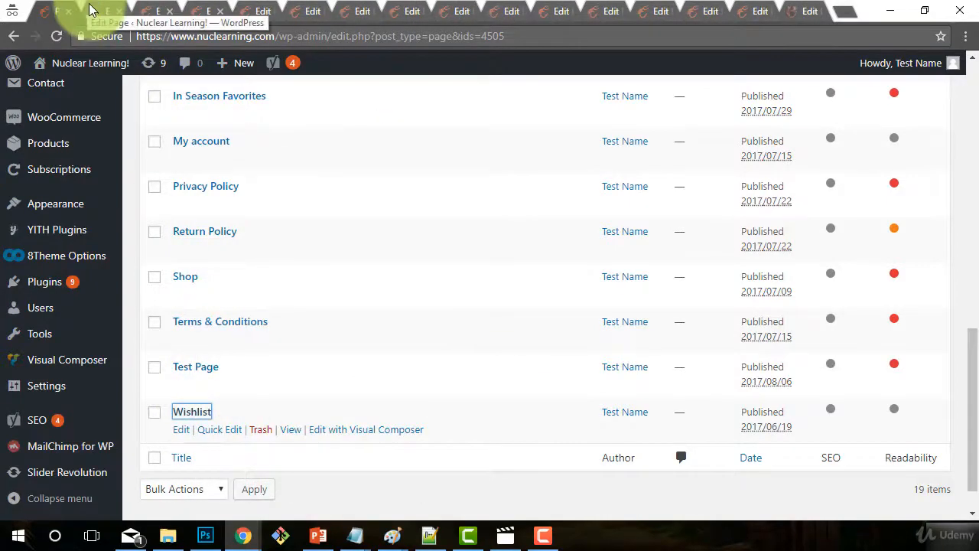
View the live About Us page from its editor in a new tab and close its tabs.
{"action": "left_click", "coordinate": [90, 9]}
{"action": "scroll", "coordinate": [500, 248], "scroll_direction": "down", "scroll_amount": 2}
{"action": "scroll", "coordinate": [420, 260], "scroll_direction": "up", "scroll_amount": 2}
{"action": "right_click", "coordinate": [305, 322]}
{"action": "left_click", "coordinate": [339, 336]}
{"action": "left_click", "coordinate": [141, 12]}
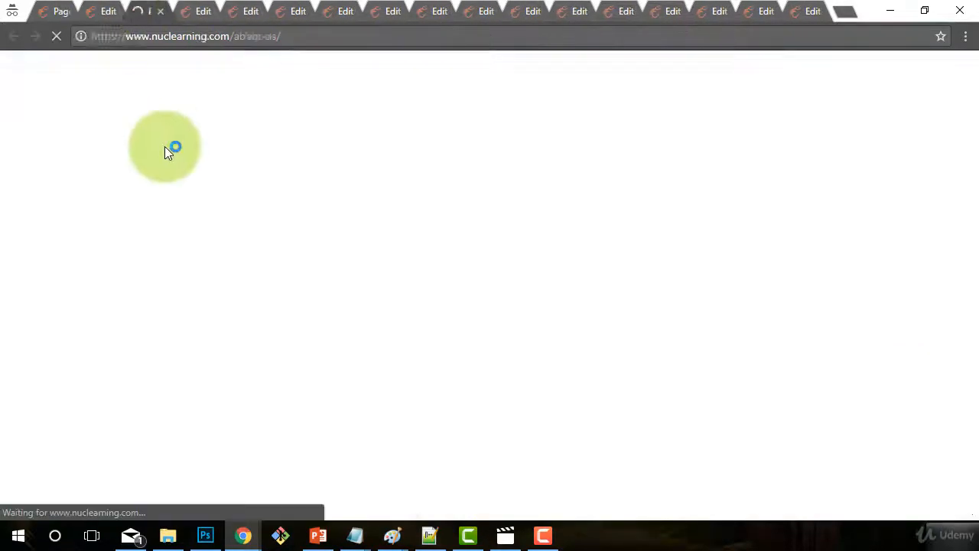
{"action": "left_click", "coordinate": [109, 11]}
Open the live Blog page from its editor in a new tab to view its header.
{"action": "right_click", "coordinate": [267, 282]}
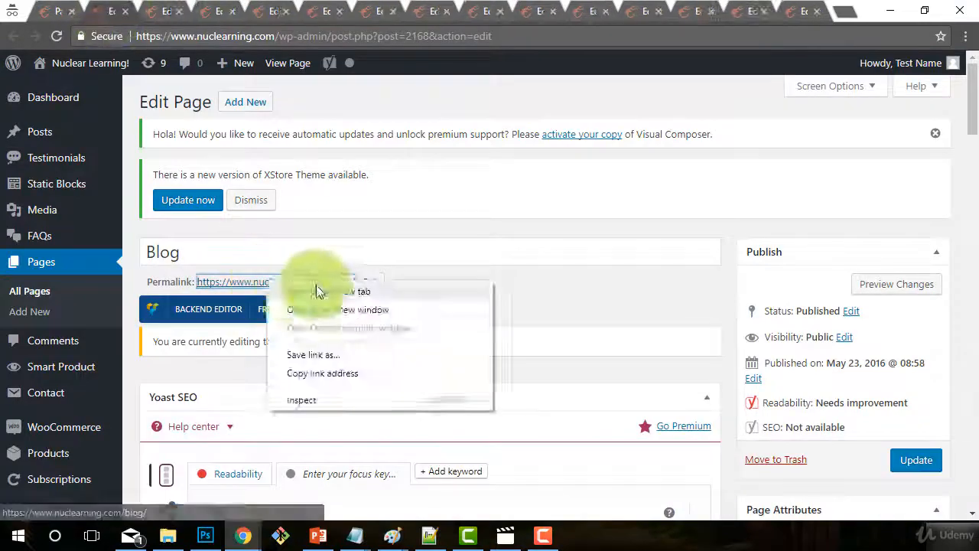
{"action": "left_click", "coordinate": [318, 292]}
{"action": "left_click", "coordinate": [145, 10]}
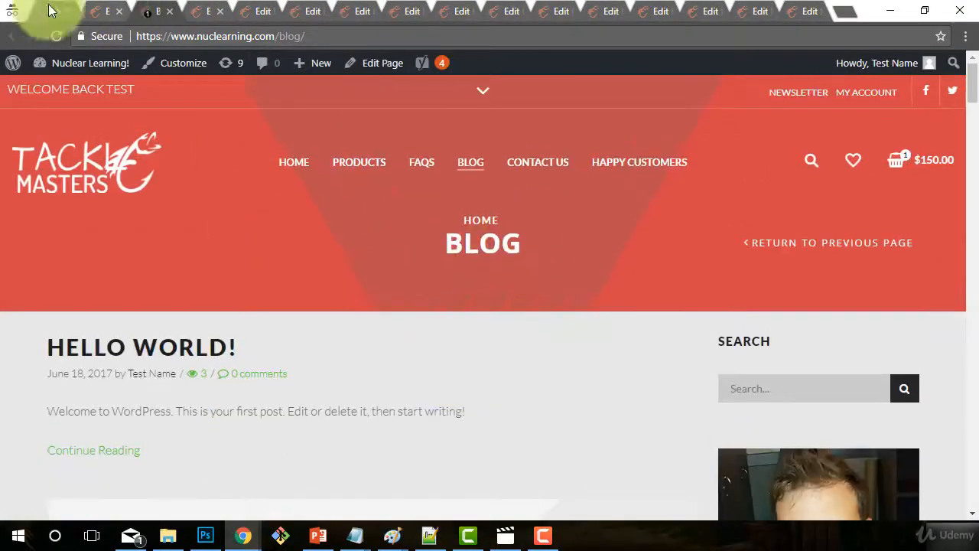
Set wideboat-2.jpg as the Blog page's featured image and update the page.
{"action": "left_click", "coordinate": [109, 11]}
{"action": "scroll", "coordinate": [546, 357], "scroll_direction": "down", "scroll_amount": 4}
{"action": "left_click", "coordinate": [788, 279]}
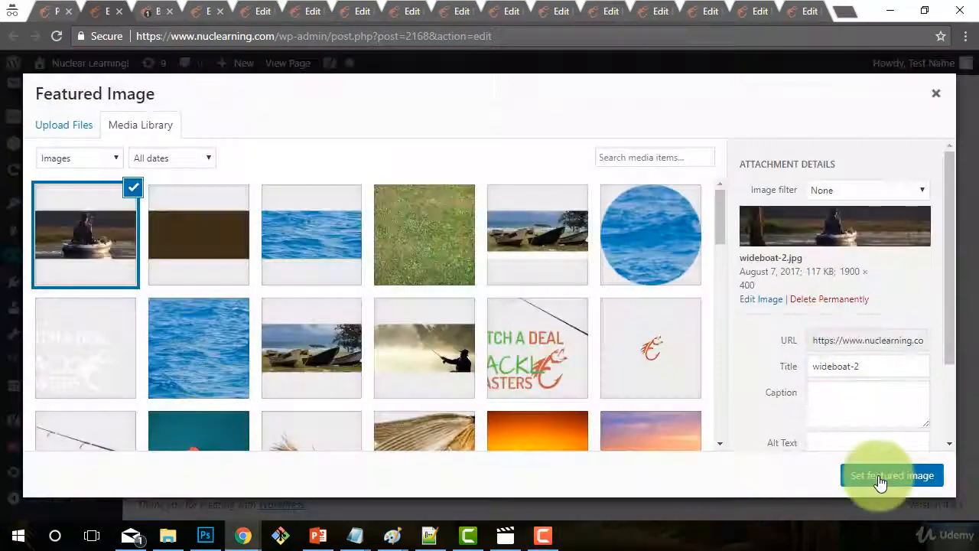
{"action": "left_click", "coordinate": [881, 479]}
{"action": "scroll", "coordinate": [909, 344], "scroll_direction": "up", "scroll_amount": 4}
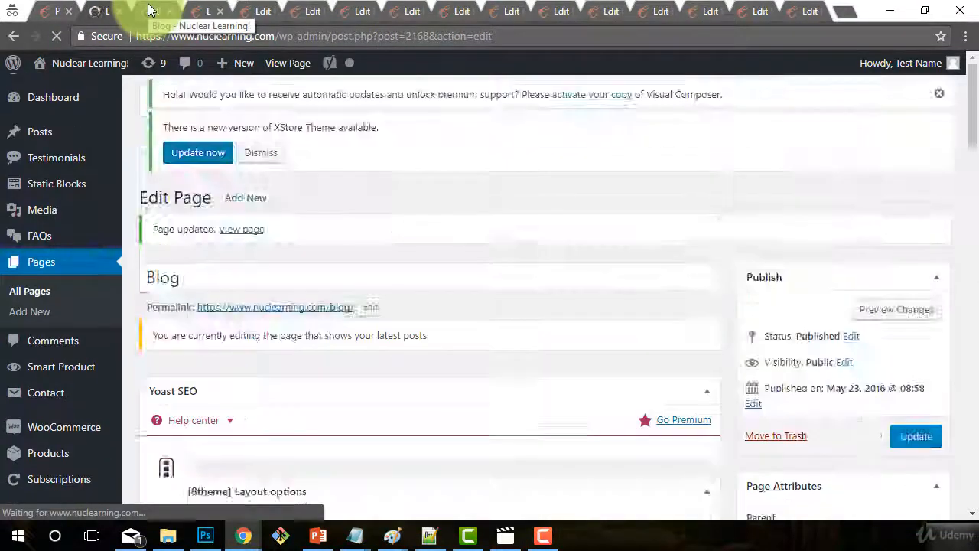
Reload the live Blog page to check its header image, and close both Blog tabs.
{"action": "left_click", "coordinate": [152, 10]}
{"action": "key", "text": "F5"}
{"action": "scroll", "coordinate": [546, 421], "scroll_direction": "down", "scroll_amount": 1}
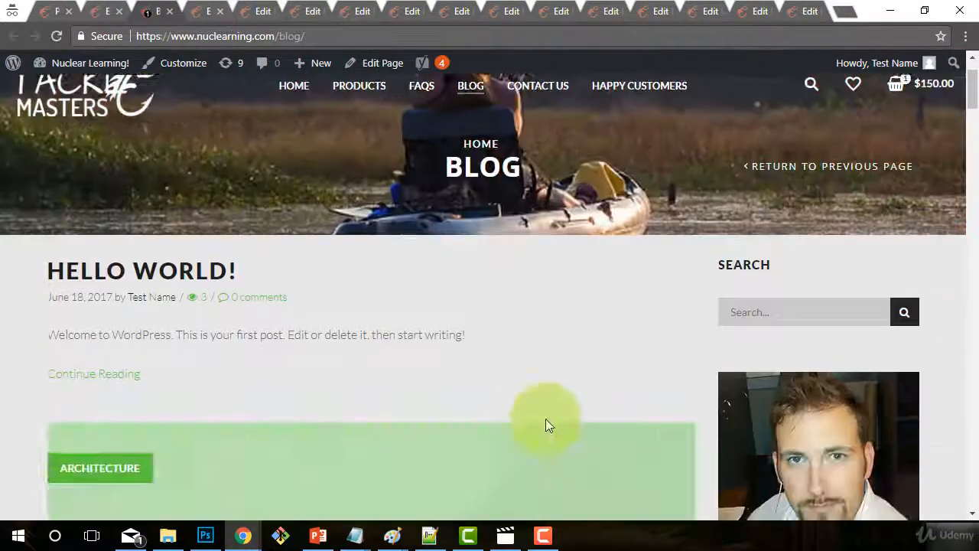
{"action": "scroll", "coordinate": [564, 450], "scroll_direction": "up", "scroll_amount": 1}
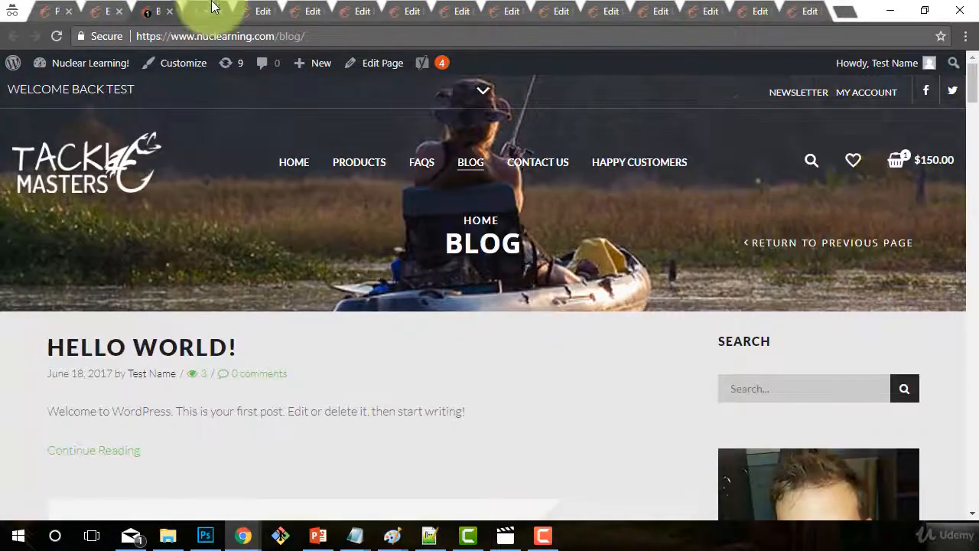
{"action": "left_click", "coordinate": [170, 12]}
{"action": "left_click", "coordinate": [120, 11]}
Set the plain brown banner as the Cart page's featured image and update the page.
{"action": "scroll", "coordinate": [463, 226], "scroll_direction": "down", "scroll_amount": 1}
{"action": "scroll", "coordinate": [639, 181], "scroll_direction": "down", "scroll_amount": 6}
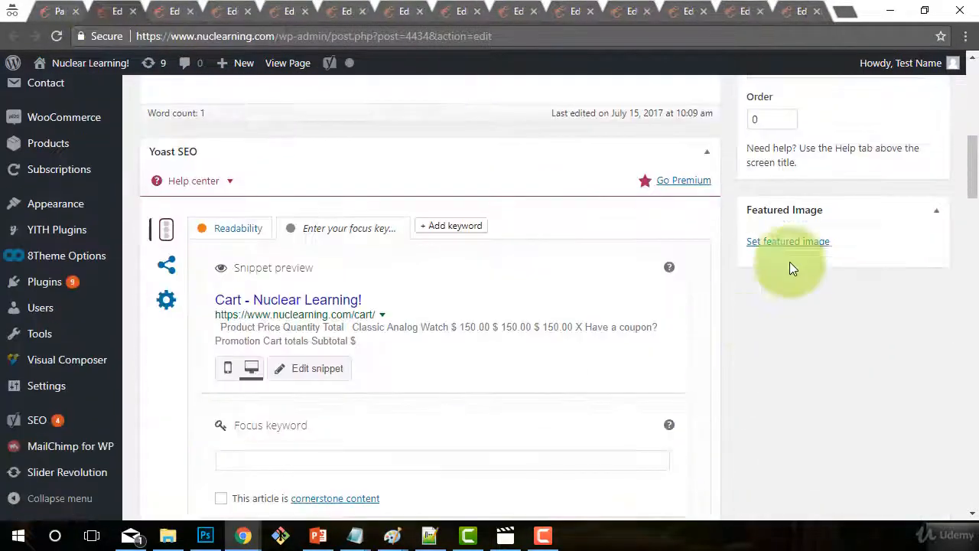
{"action": "left_click", "coordinate": [786, 243]}
{"action": "left_click", "coordinate": [219, 252]}
{"action": "left_click", "coordinate": [910, 476]}
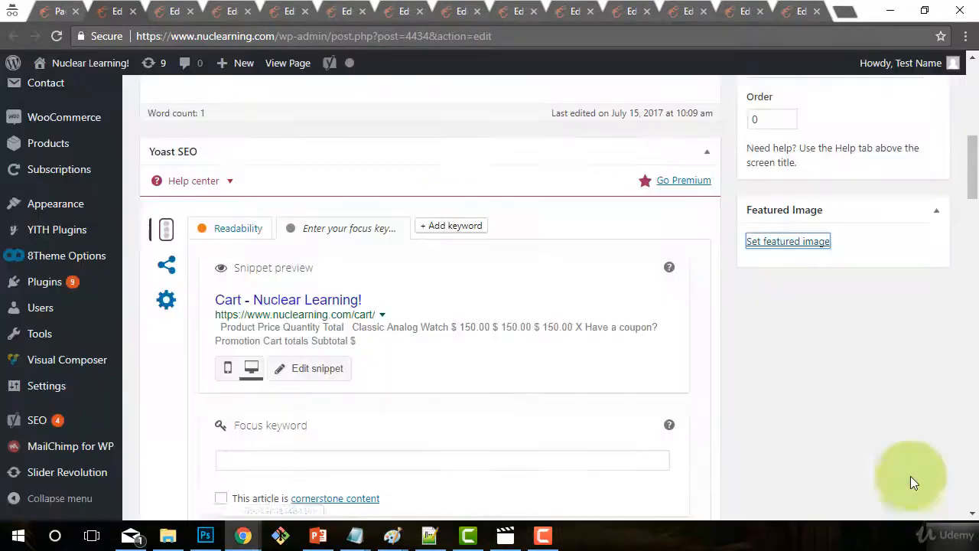
{"action": "scroll", "coordinate": [918, 459], "scroll_direction": "up", "scroll_amount": 7}
Set the plain brown banner as the Checkout page's featured image and update the page.
{"action": "left_click", "coordinate": [159, 11]}
{"action": "scroll", "coordinate": [728, 296], "scroll_direction": "down", "scroll_amount": 6}
{"action": "left_click", "coordinate": [833, 398]}
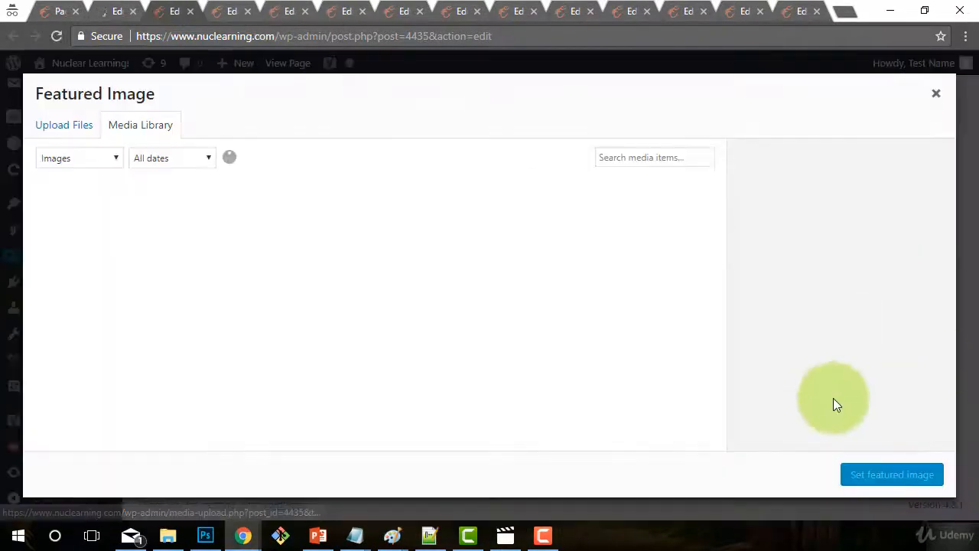
{"action": "left_click", "coordinate": [214, 277]}
{"action": "left_click", "coordinate": [892, 475]}
{"action": "scroll", "coordinate": [678, 225], "scroll_direction": "up", "scroll_amount": 7}
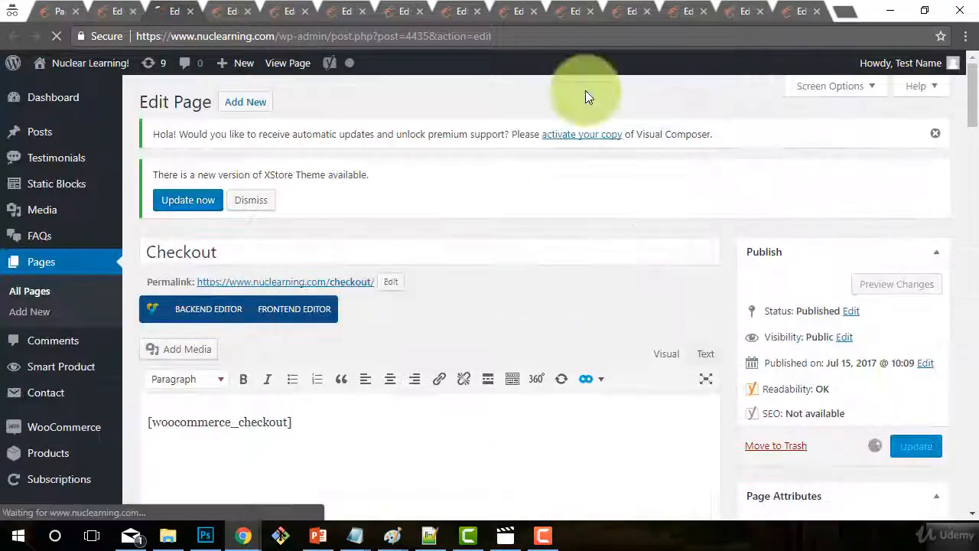
Upload the world map network image as the Contact Us page's featured image and update the page.
{"action": "left_click", "coordinate": [174, 9]}
{"action": "scroll", "coordinate": [727, 182], "scroll_direction": "down", "scroll_amount": 7}
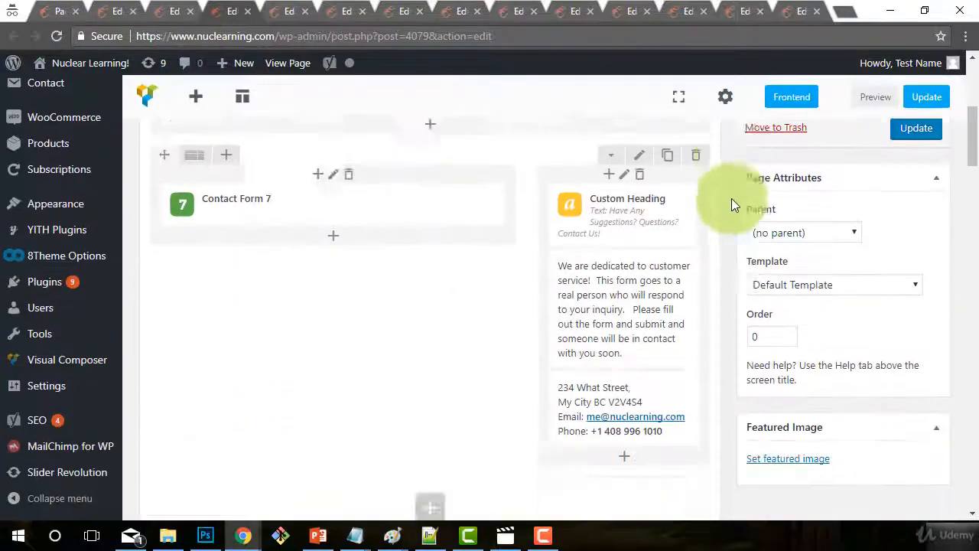
{"action": "left_click", "coordinate": [789, 347]}
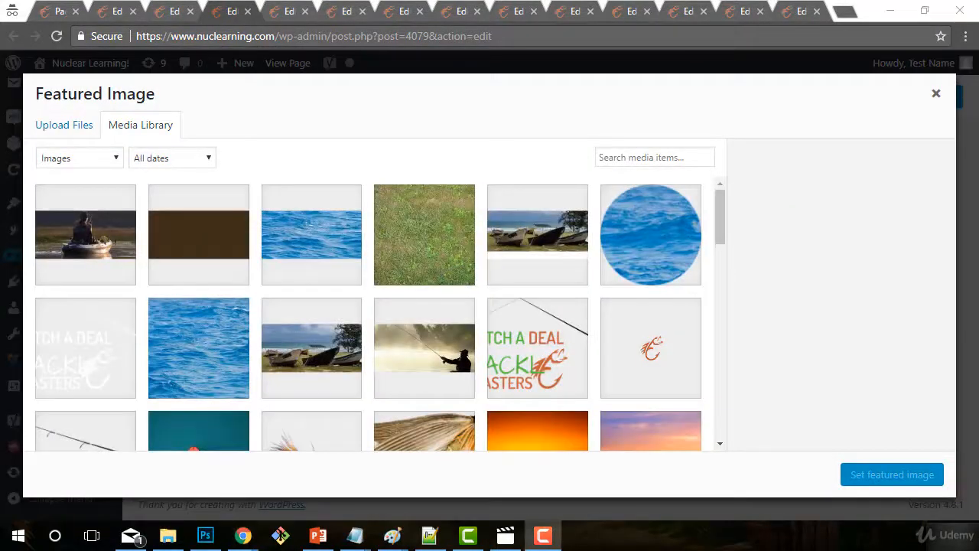
{"action": "left_click", "coordinate": [907, 475]}
{"action": "scroll", "coordinate": [759, 434], "scroll_direction": "up", "scroll_amount": 1}
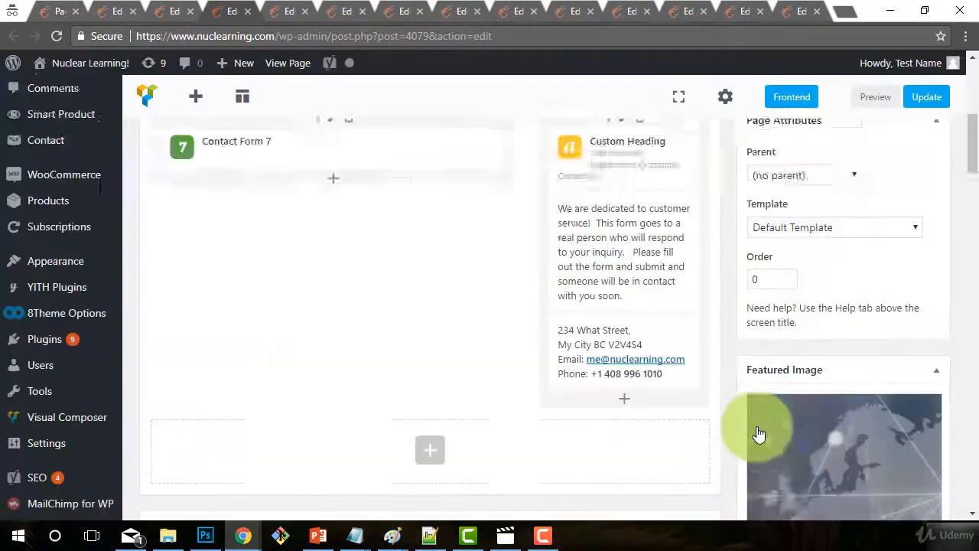
{"action": "scroll", "coordinate": [759, 434], "scroll_direction": "up", "scroll_amount": 4}
{"action": "left_click", "coordinate": [915, 395]}
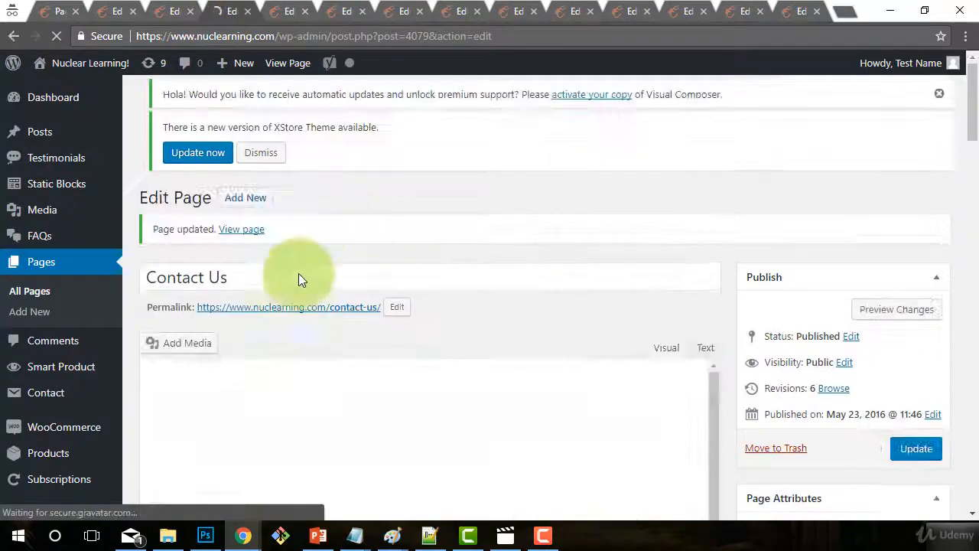
Open the live Contact Us page in a new tab to check its header image, and close that tab.
{"action": "middle_click", "coordinate": [282, 319]}
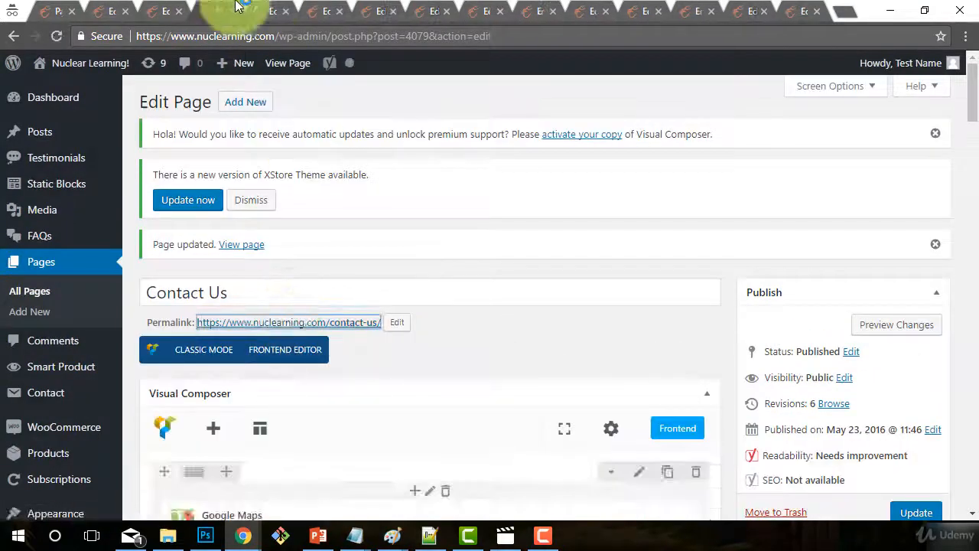
{"action": "left_click", "coordinate": [259, 9]}
{"action": "scroll", "coordinate": [769, 395], "scroll_direction": "down", "scroll_amount": 2}
{"action": "scroll", "coordinate": [960, 331], "scroll_direction": "up", "scroll_amount": 2}
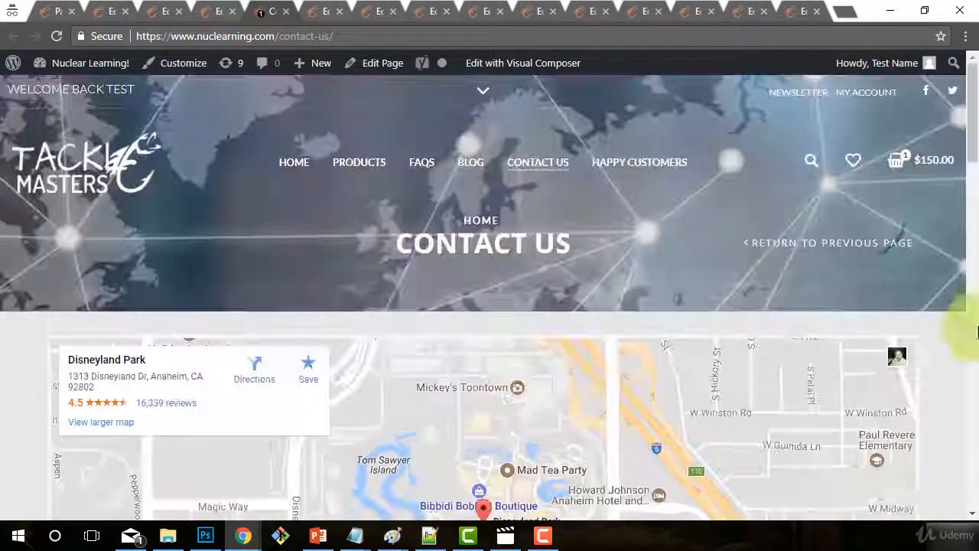
{"action": "left_click", "coordinate": [286, 12]}
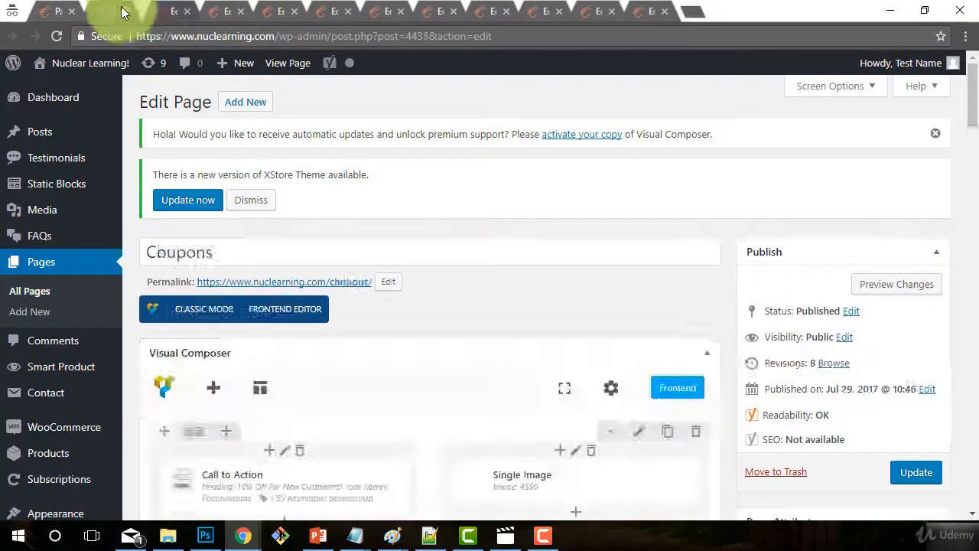
View the live Coupons page from its editor in a new tab, and close both Coupons tabs.
{"action": "left_click", "coordinate": [122, 13]}
{"action": "left_click", "coordinate": [306, 297]}
{"action": "left_click", "coordinate": [192, 10]}
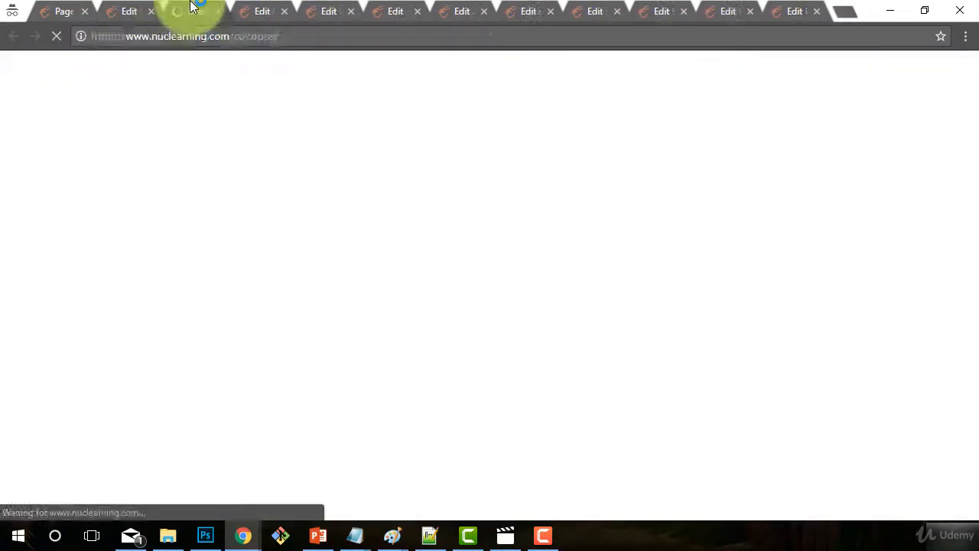
{"action": "left_click", "coordinate": [218, 11]}
{"action": "left_click", "coordinate": [150, 12]}
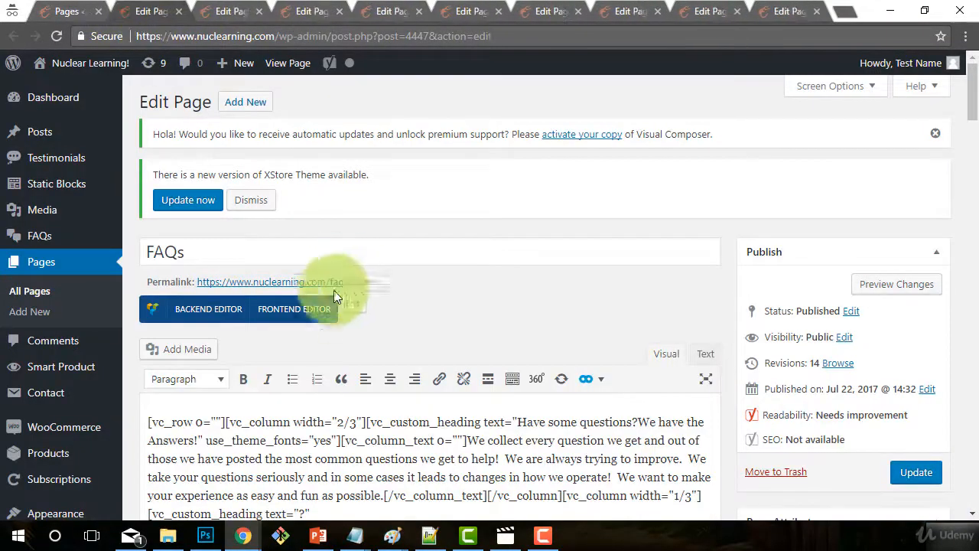
Open the live FAQs page in a new tab to view its header, and return to its editor.
{"action": "right_click", "coordinate": [325, 282]}
{"action": "left_click", "coordinate": [348, 294]}
{"action": "left_click", "coordinate": [192, 10]}
{"action": "key", "text": "ctrl+shift+Tab"}
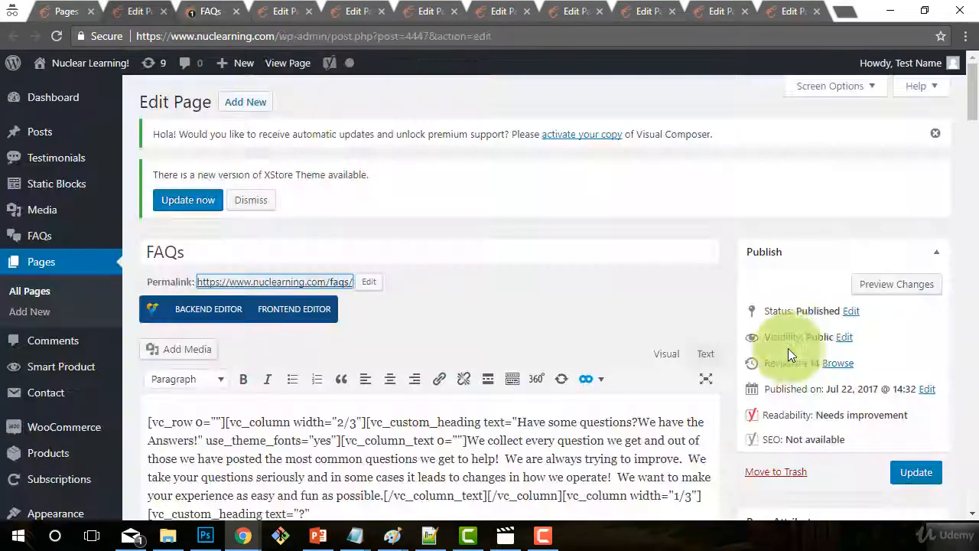
Set the image of the angler in a kayak as the FAQs page's featured image and update the page.
{"action": "scroll", "coordinate": [788, 348], "scroll_direction": "down", "scroll_amount": 10}
{"action": "left_click", "coordinate": [787, 470]}
{"action": "left_click", "coordinate": [228, 235]}
{"action": "left_click", "coordinate": [858, 475]}
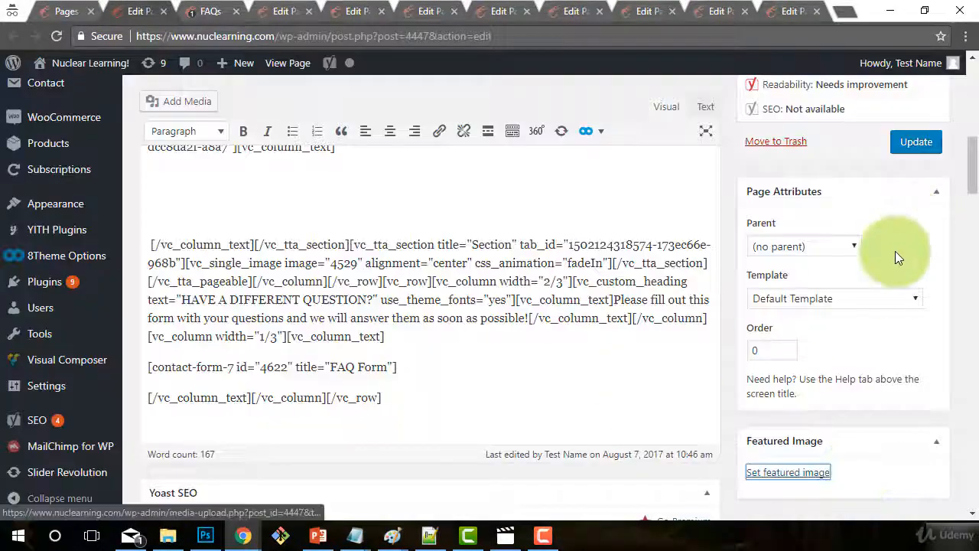
{"action": "scroll", "coordinate": [894, 251], "scroll_direction": "up", "scroll_amount": 5}
{"action": "left_click", "coordinate": [914, 328]}
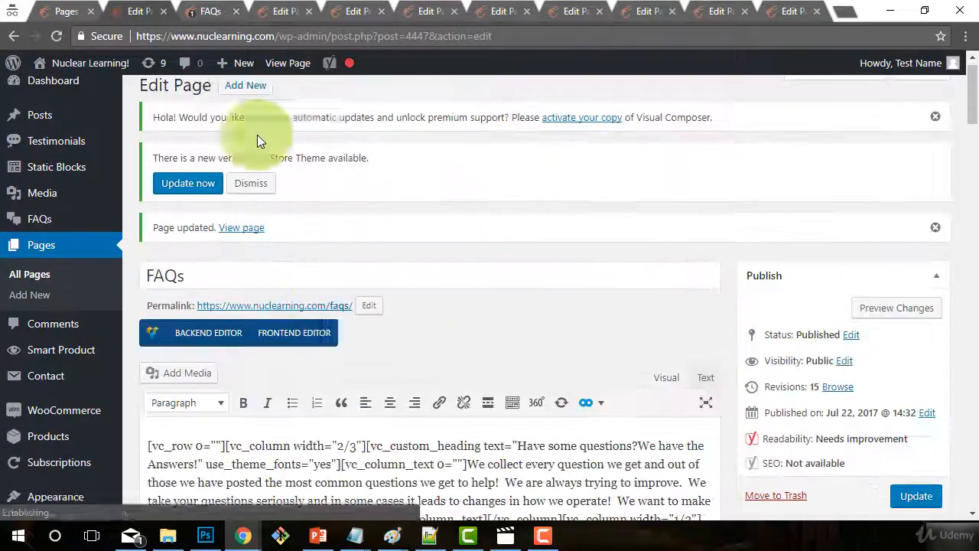
Check the header image on the updated live FAQs page, and close all FAQs tabs.
{"action": "left_click", "coordinate": [237, 13]}
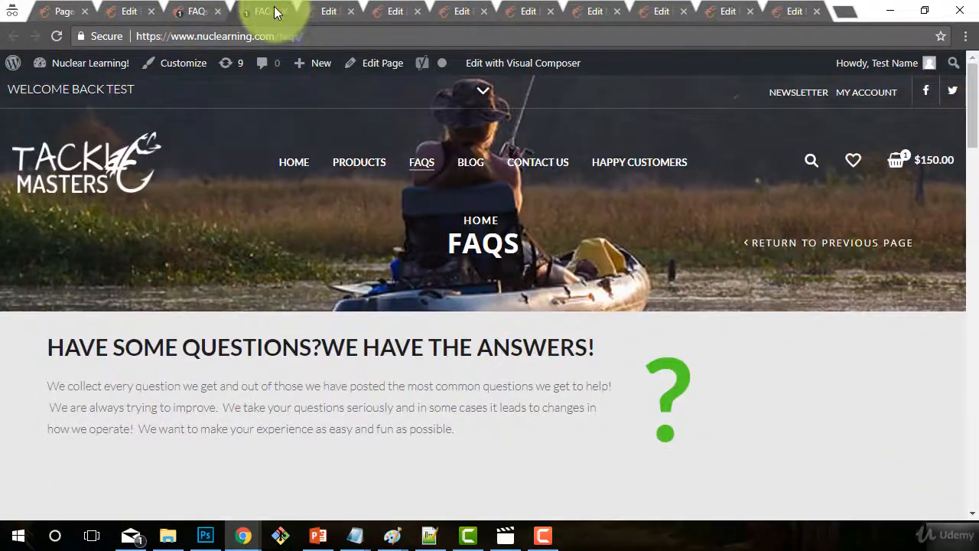
{"action": "middle_click", "coordinate": [272, 12]}
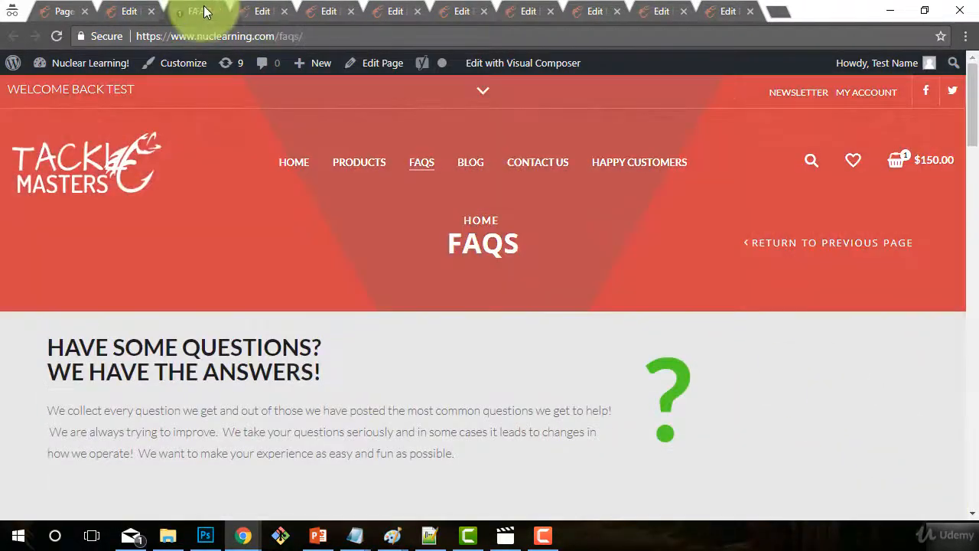
{"action": "middle_click", "coordinate": [204, 11]}
{"action": "middle_click", "coordinate": [134, 14]}
Open the live Happy Customers page in a new tab, and upload the fishermen-in-boats image as the page's featured image and update it.
{"action": "scroll", "coordinate": [367, 211], "scroll_direction": "down", "scroll_amount": 1}
{"action": "middle_click", "coordinate": [368, 206]}
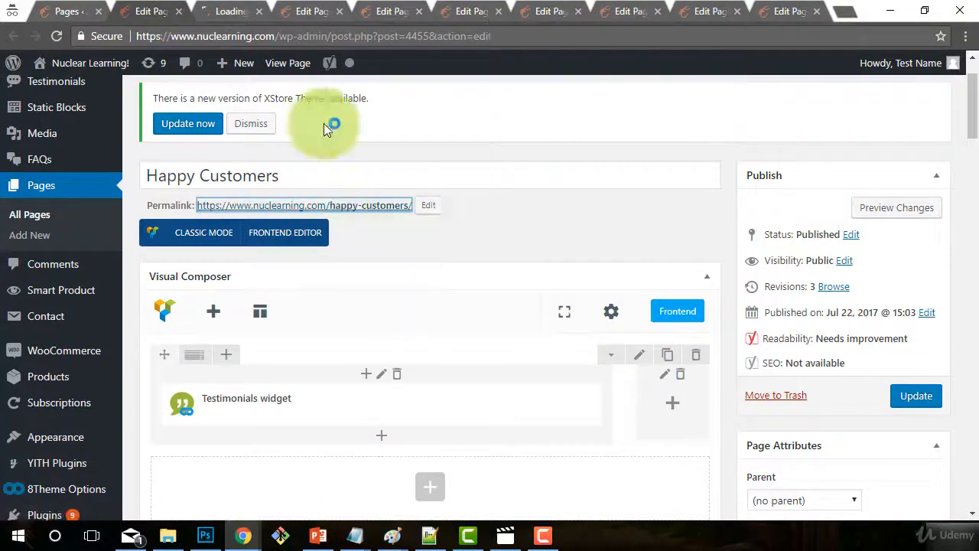
{"action": "scroll", "coordinate": [734, 353], "scroll_direction": "down", "scroll_amount": 5}
{"action": "left_click", "coordinate": [757, 344]}
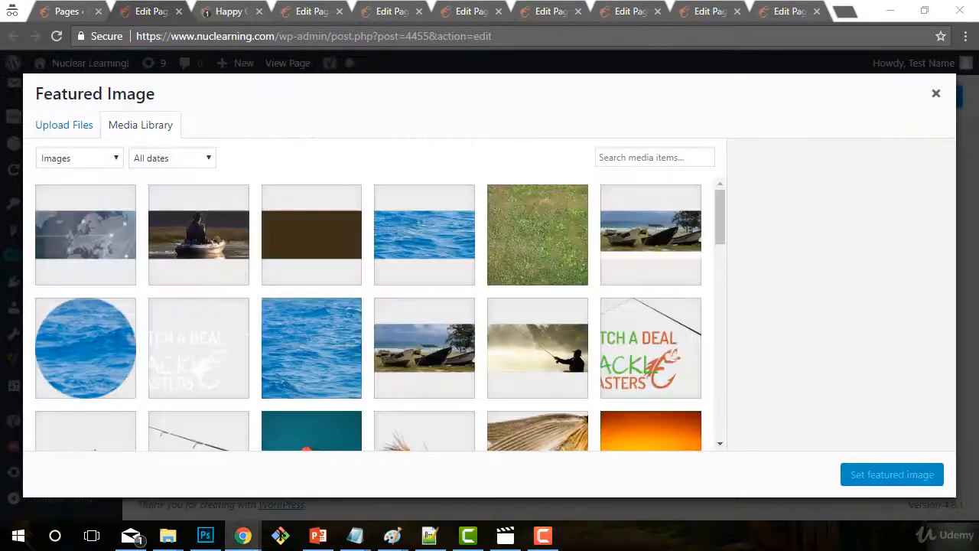
{"action": "left_click_drag", "start_coordinate": [0, 367], "coordinate": [337, 431]}
{"action": "left_click", "coordinate": [889, 475]}
{"action": "scroll", "coordinate": [910, 367], "scroll_direction": "up", "scroll_amount": 7}
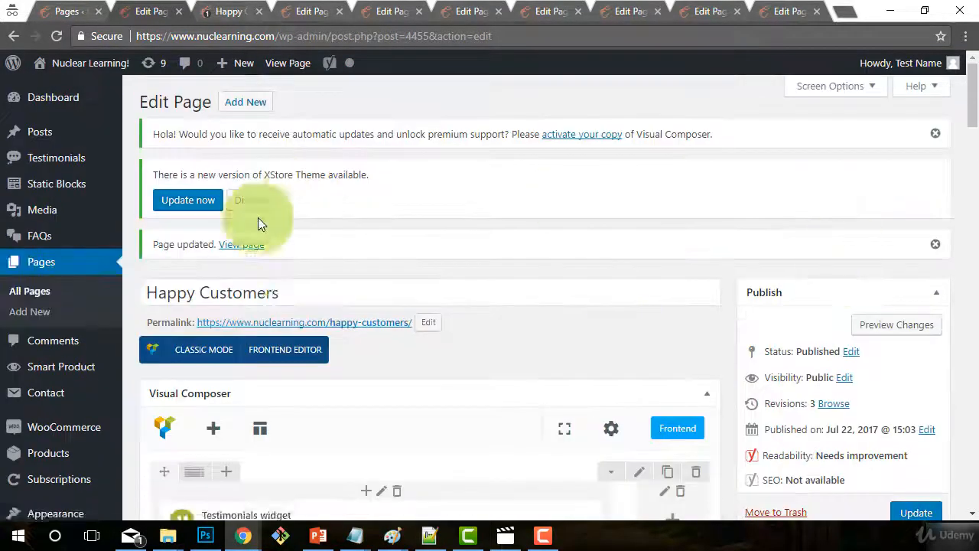
Reload the live Happy Customers page to check its header image, and close its tab.
{"action": "left_click", "coordinate": [207, 14]}
{"action": "key", "text": "F5"}
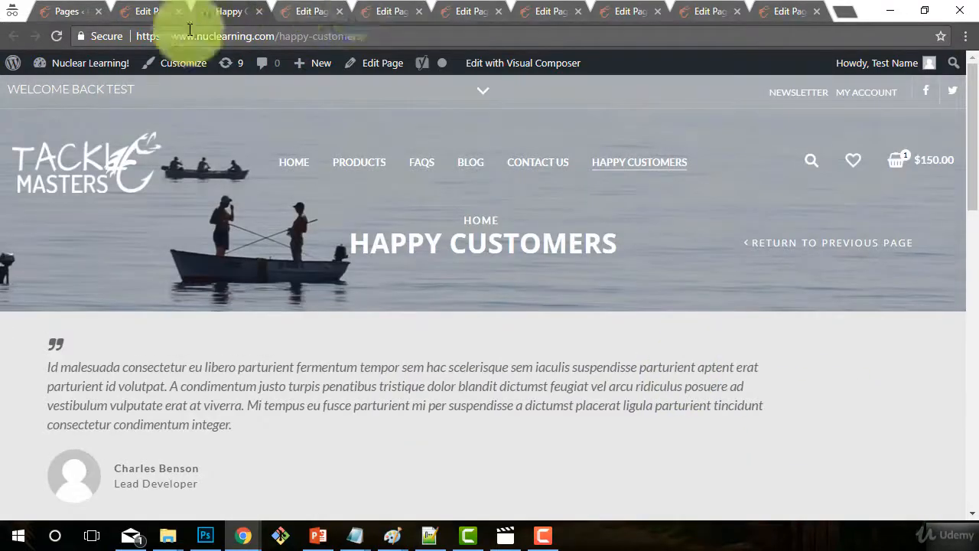
{"action": "key", "text": "ctrl+w"}
Close the Happy Customers tabs, and open the next page's live view and close that page's tabs too.
{"action": "left_click", "coordinate": [229, 11]}
{"action": "left_click", "coordinate": [367, 283]}
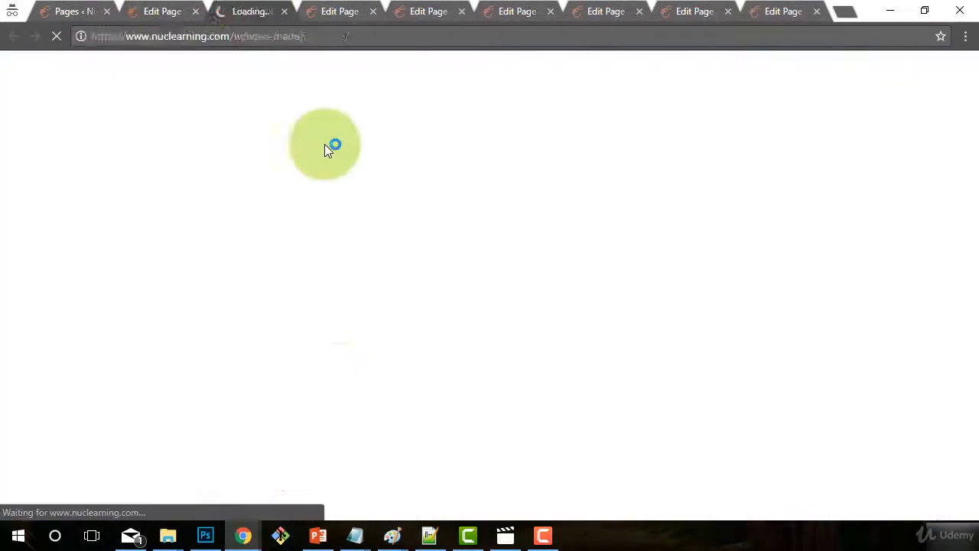
{"action": "key", "text": "ctrl+w"}
{"action": "key", "text": "ctrl+w"}
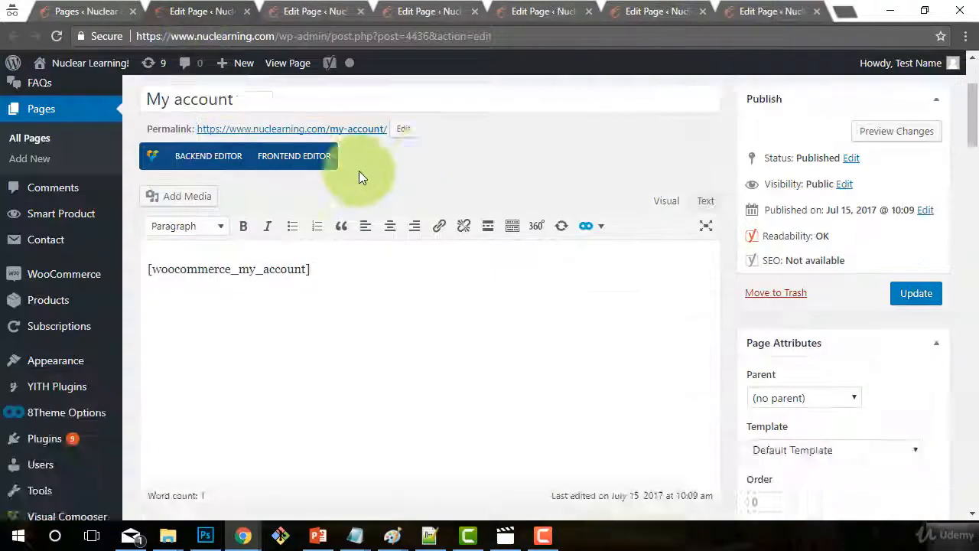
Set the plain brown background image from the media library as the My account page's featured image and update the page.
{"action": "scroll", "coordinate": [824, 397], "scroll_direction": "down", "scroll_amount": 3}
{"action": "left_click", "coordinate": [787, 471]}
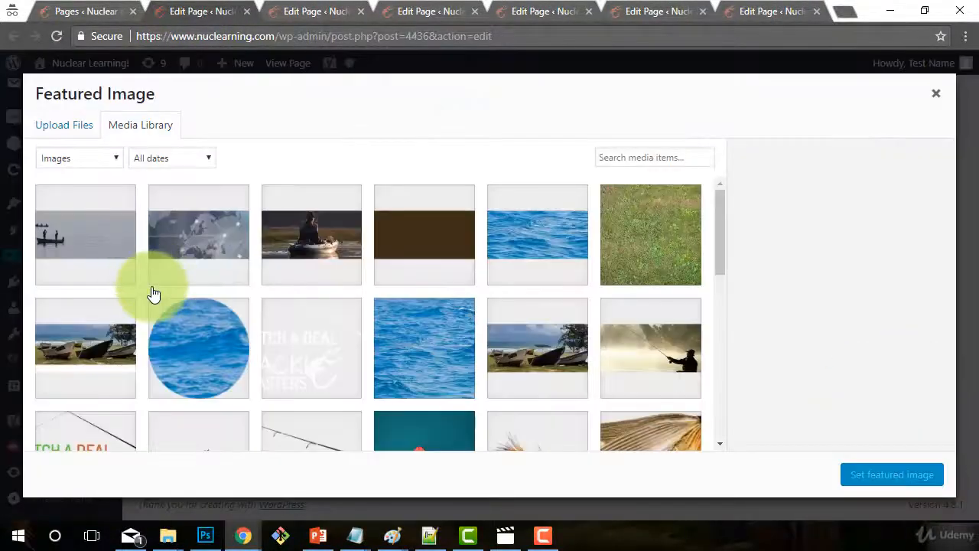
{"action": "left_click", "coordinate": [424, 234]}
{"action": "left_click", "coordinate": [911, 474]}
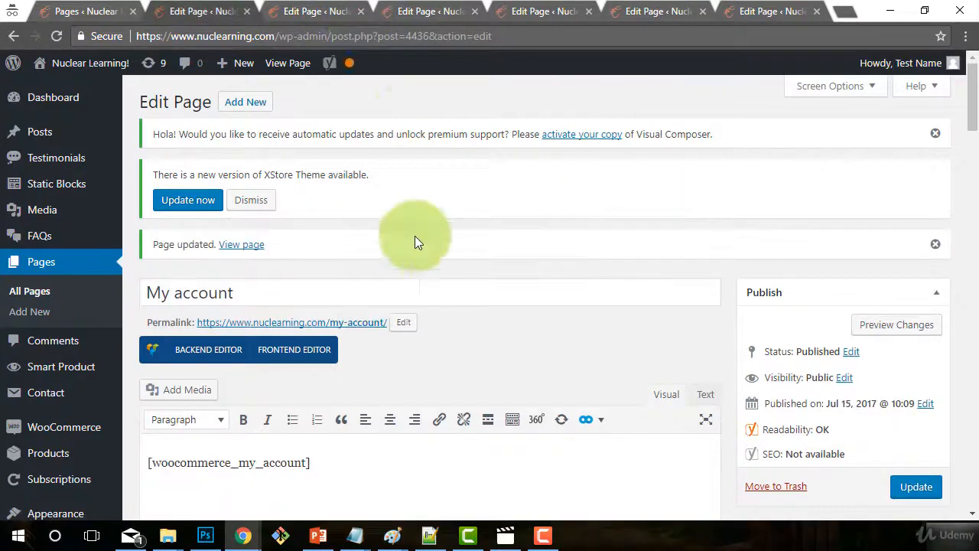
Check the header image on the live My Account page in a new tab, and close all My account tabs.
{"action": "right_click", "coordinate": [333, 321]}
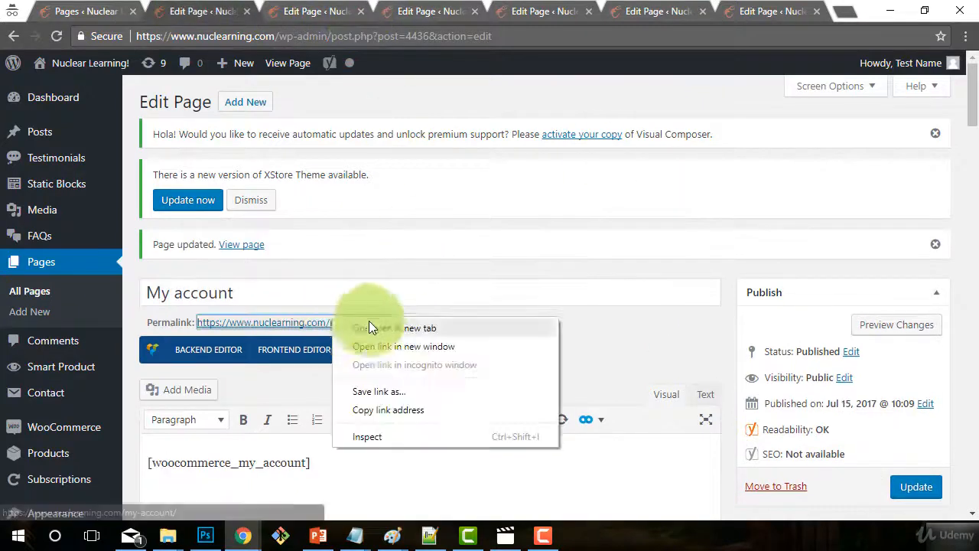
{"action": "left_click", "coordinate": [368, 325]}
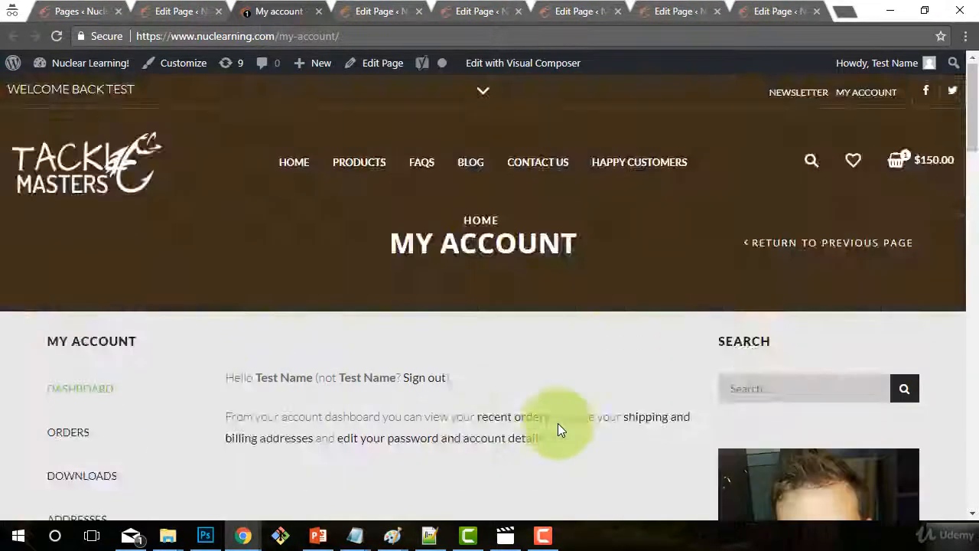
{"action": "scroll", "coordinate": [497, 430], "scroll_direction": "down", "scroll_amount": 1}
{"action": "scroll", "coordinate": [497, 429], "scroll_direction": "up", "scroll_amount": 1}
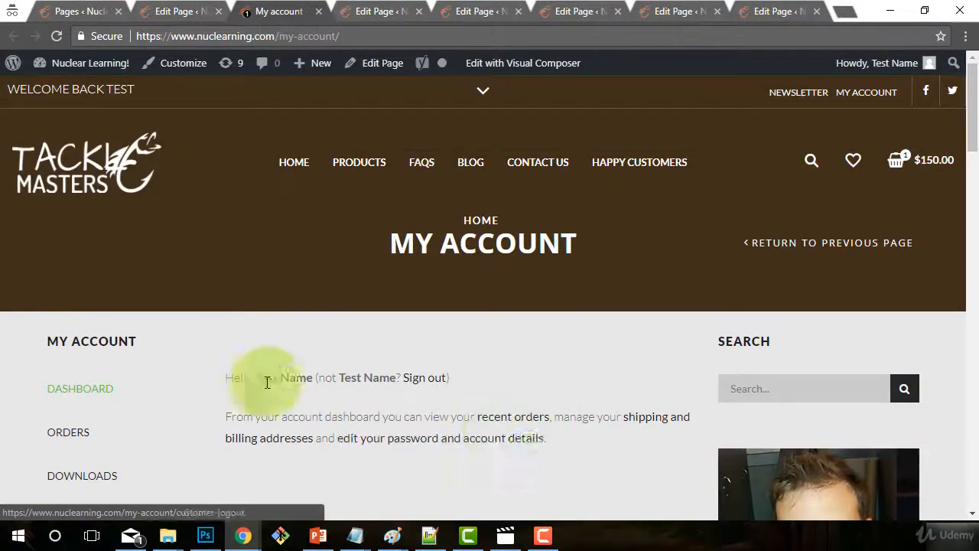
{"action": "left_click", "coordinate": [319, 12]}
{"action": "left_click", "coordinate": [221, 12]}
View the live Privacy Policy page in a new tab, and return to the page's editor.
{"action": "right_click", "coordinate": [362, 284]}
{"action": "left_click", "coordinate": [390, 294]}
{"action": "left_click", "coordinate": [305, 12]}
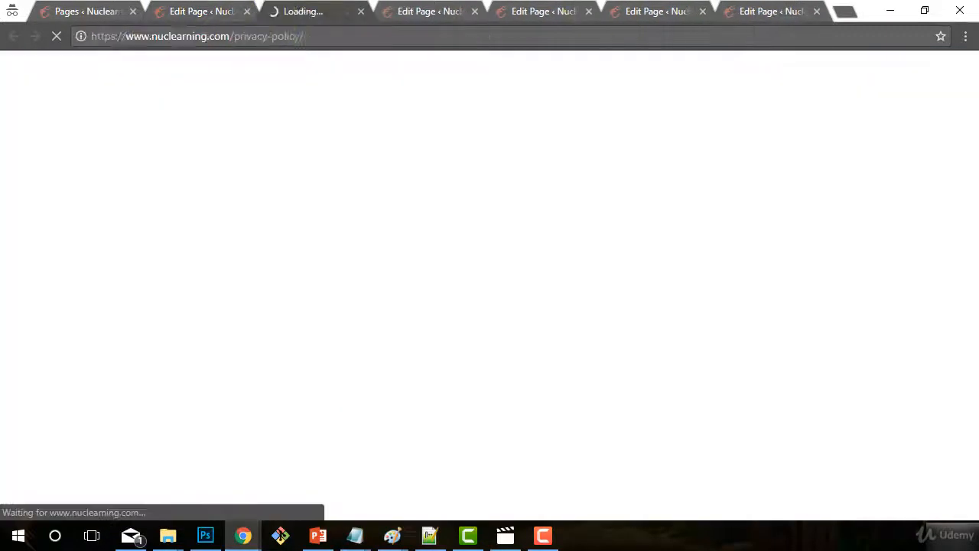
{"action": "scroll", "coordinate": [243, 271], "scroll_direction": "down", "scroll_amount": 4}
{"action": "left_click", "coordinate": [224, 9]}
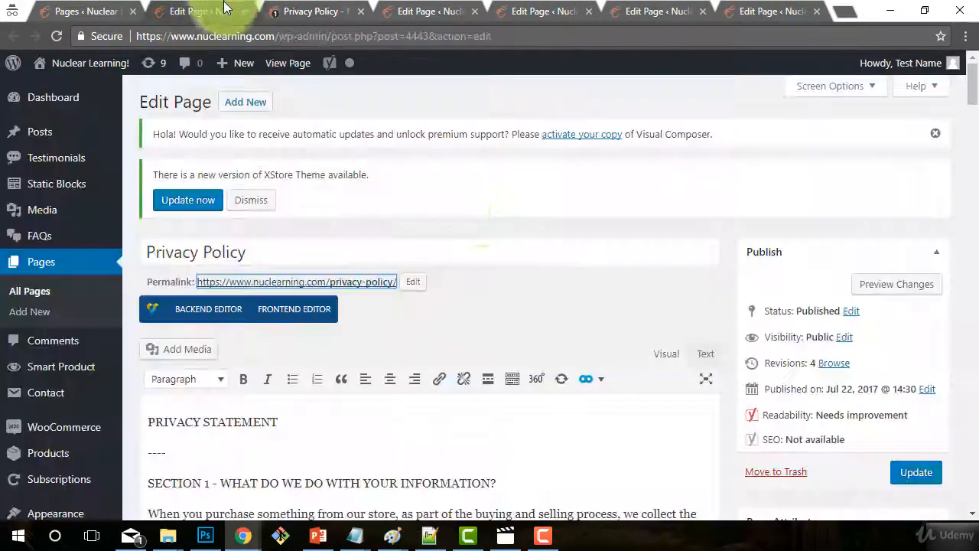
Set brownback.jpg from the media library as the Privacy Policy page's featured image and update the page.
{"action": "scroll", "coordinate": [647, 291], "scroll_direction": "down", "scroll_amount": 5}
{"action": "left_click", "coordinate": [796, 466]}
{"action": "left_click", "coordinate": [426, 221]}
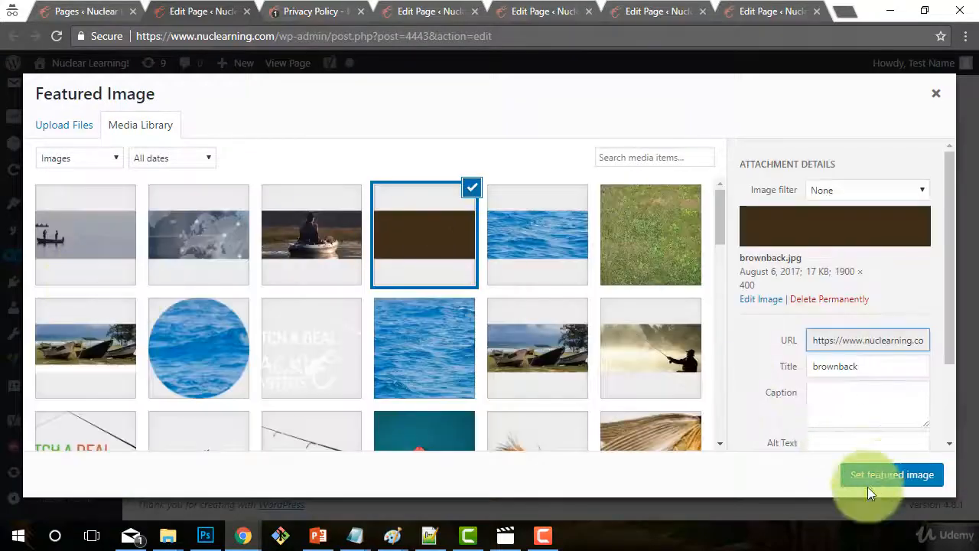
{"action": "left_click", "coordinate": [888, 474]}
Check the header on the updated live Privacy Policy page, and close all Privacy Policy tabs.
{"action": "left_click", "coordinate": [328, 13]}
{"action": "left_click", "coordinate": [235, 9]}
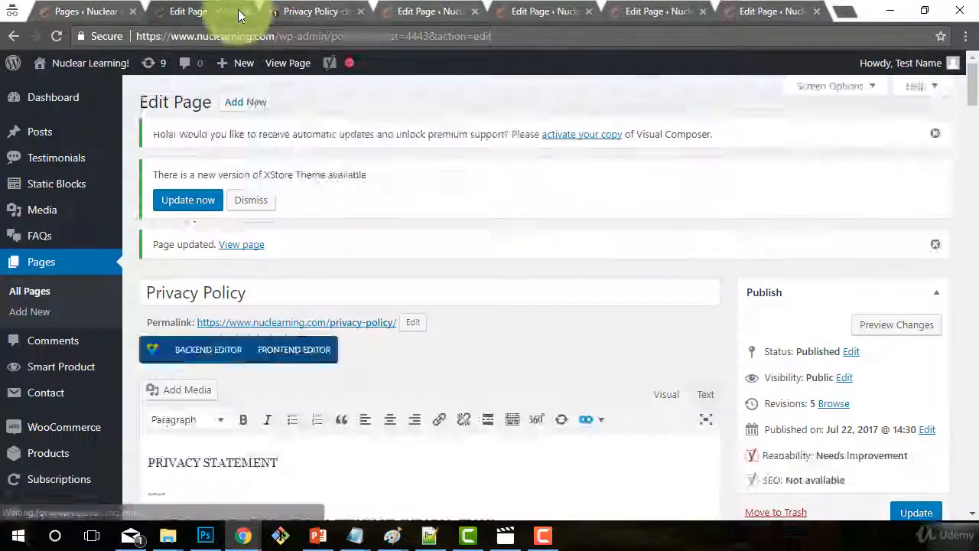
{"action": "left_click", "coordinate": [325, 12]}
{"action": "left_click", "coordinate": [361, 12]}
{"action": "left_click", "coordinate": [245, 13]}
Set a media library image as the Return Policy page's featured image, update the page, and close its tab.
{"action": "scroll", "coordinate": [888, 359], "scroll_direction": "down", "scroll_amount": 5}
{"action": "scroll", "coordinate": [891, 356], "scroll_direction": "up", "scroll_amount": 3}
{"action": "left_click", "coordinate": [920, 321]}
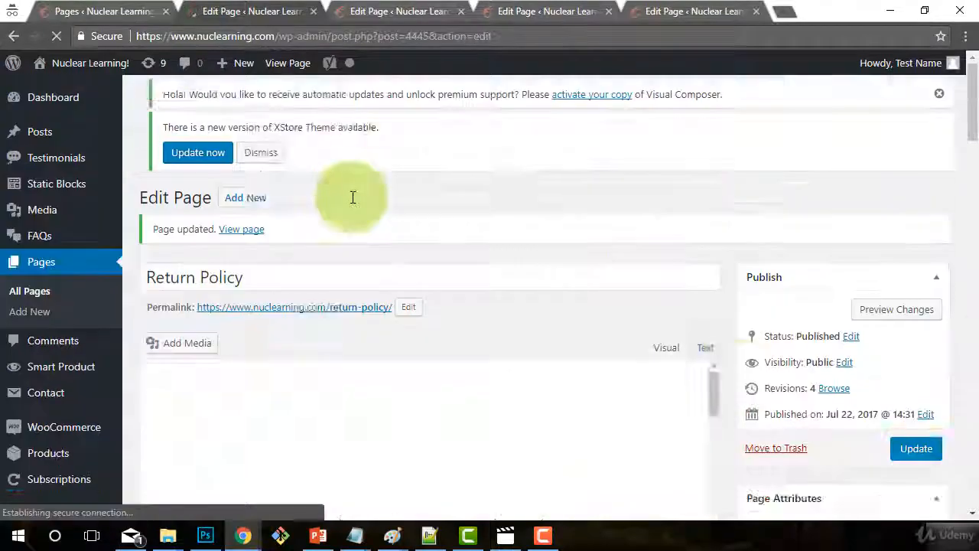
{"action": "scroll", "coordinate": [841, 411], "scroll_direction": "down", "scroll_amount": 10}
{"action": "left_click", "coordinate": [791, 461]}
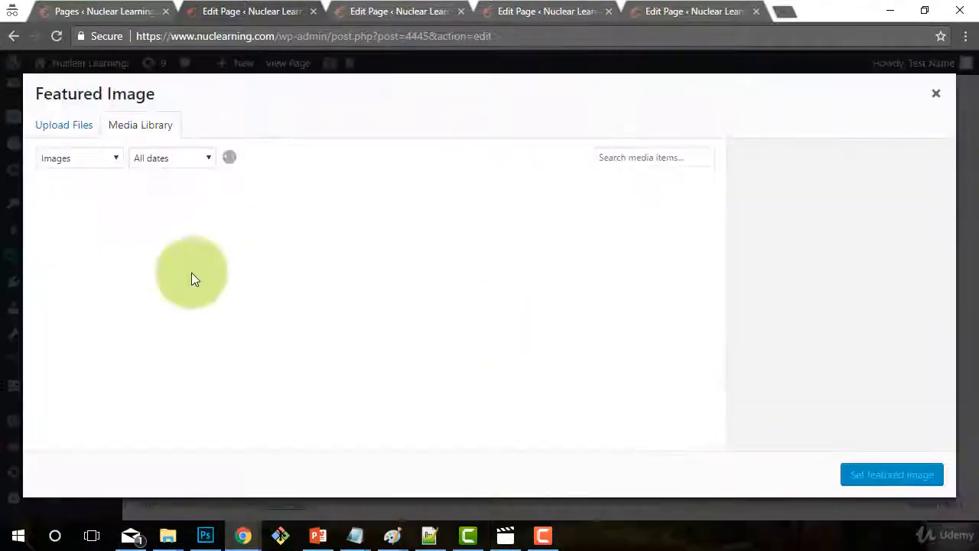
{"action": "left_click", "coordinate": [876, 477]}
{"action": "scroll", "coordinate": [891, 383], "scroll_direction": "up", "scroll_amount": 5}
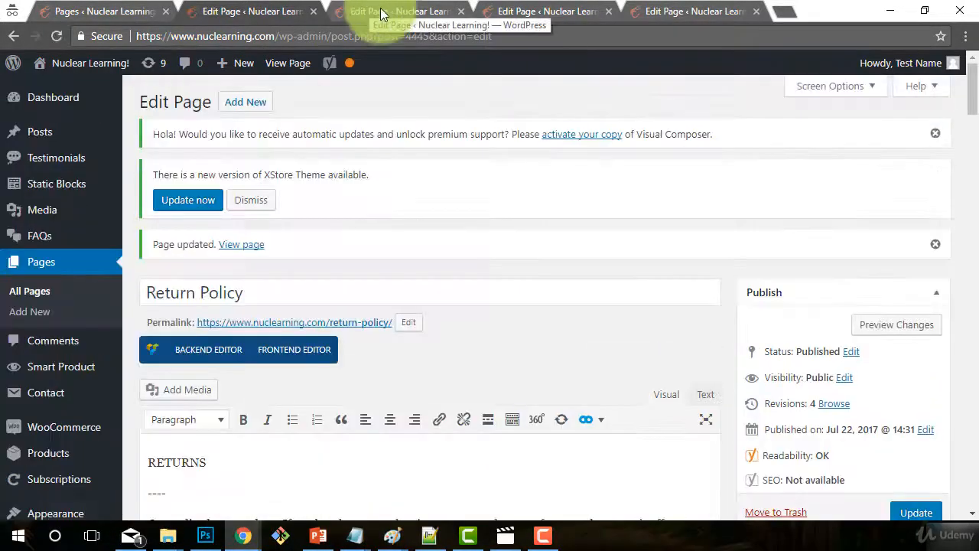
{"action": "left_click", "coordinate": [313, 11]}
Upload the image of fishing flies and a brass rod handle as the Shop page's featured image and update the page.
{"action": "scroll", "coordinate": [907, 332], "scroll_direction": "down", "scroll_amount": 4}
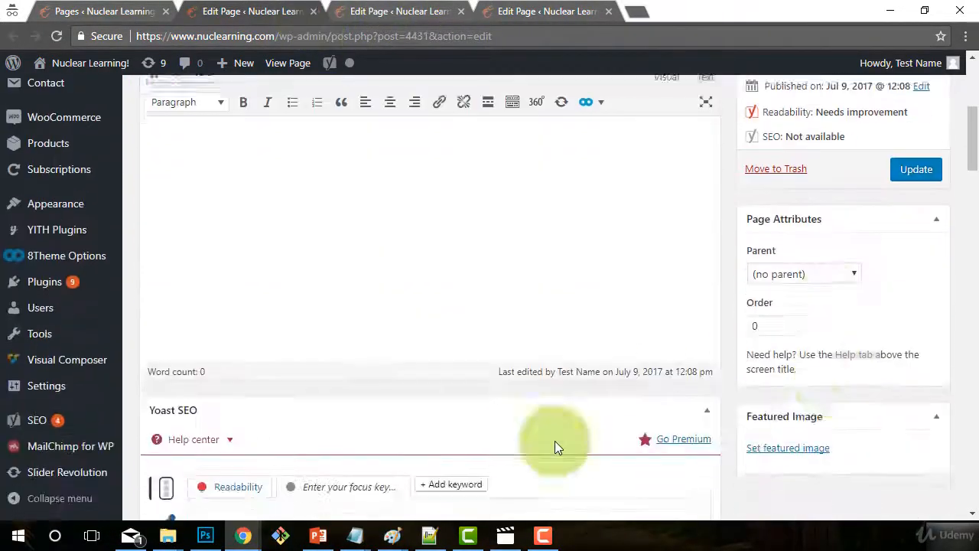
{"action": "scroll", "coordinate": [556, 448], "scroll_direction": "down", "scroll_amount": 2}
{"action": "scroll", "coordinate": [832, 460], "scroll_direction": "up", "scroll_amount": 2}
{"action": "left_click", "coordinate": [788, 459]}
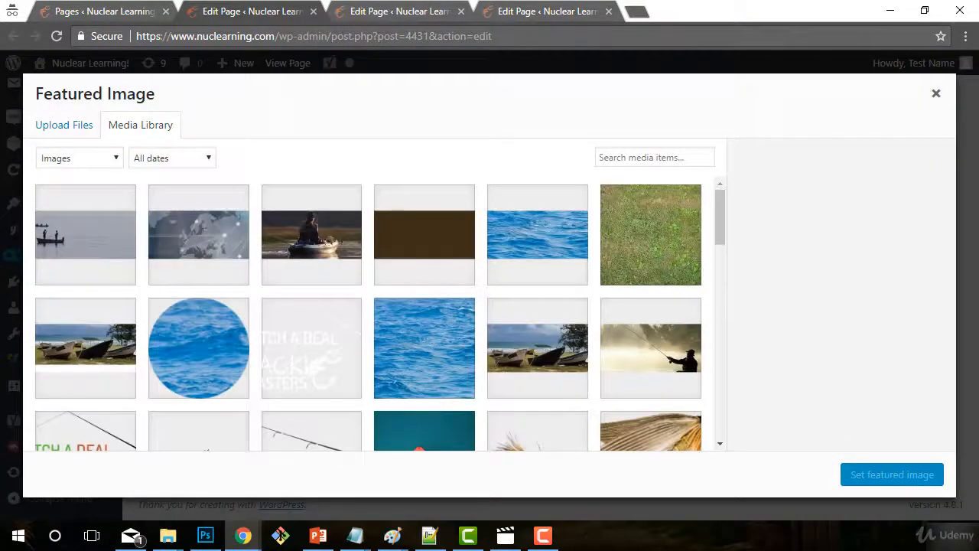
{"action": "scroll", "coordinate": [298, 265], "scroll_direction": "down", "scroll_amount": 1}
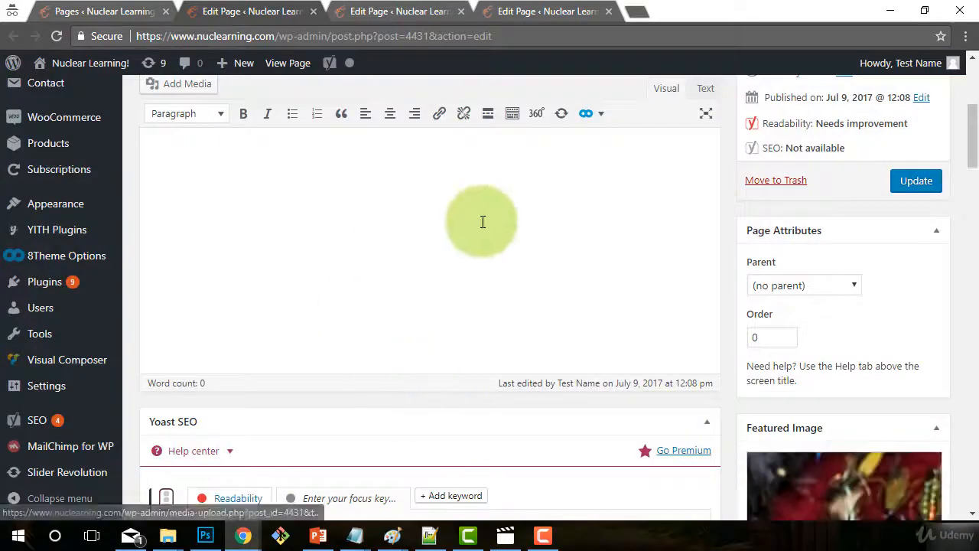
{"action": "left_click", "coordinate": [917, 180]}
{"action": "scroll", "coordinate": [917, 180], "scroll_direction": "up", "scroll_amount": 2}
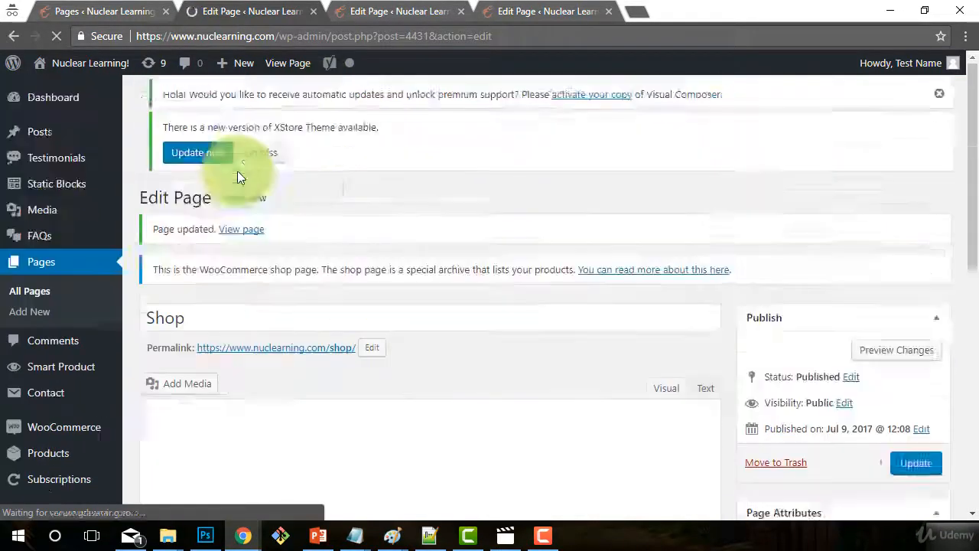
Check the fishing-flies header image on the live Shop page in a new tab, and close that tab.
{"action": "right_click", "coordinate": [268, 363]}
{"action": "left_click", "coordinate": [316, 365]}
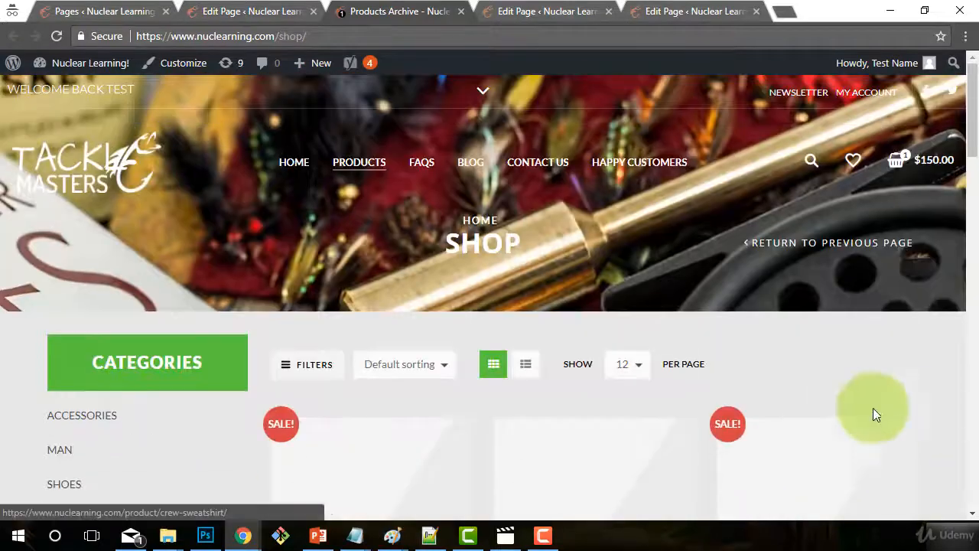
{"action": "key", "text": "ctrl+w"}
Replace the Shop page's featured image with season.jpg from the media library and update the page.
{"action": "scroll", "coordinate": [788, 330], "scroll_direction": "down", "scroll_amount": 9}
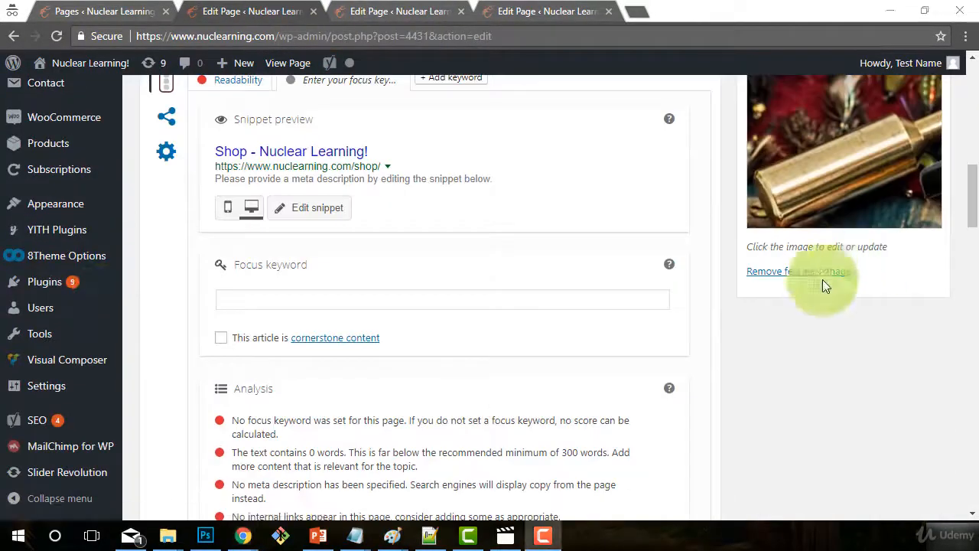
{"action": "left_click", "coordinate": [824, 277]}
{"action": "left_click", "coordinate": [842, 263]}
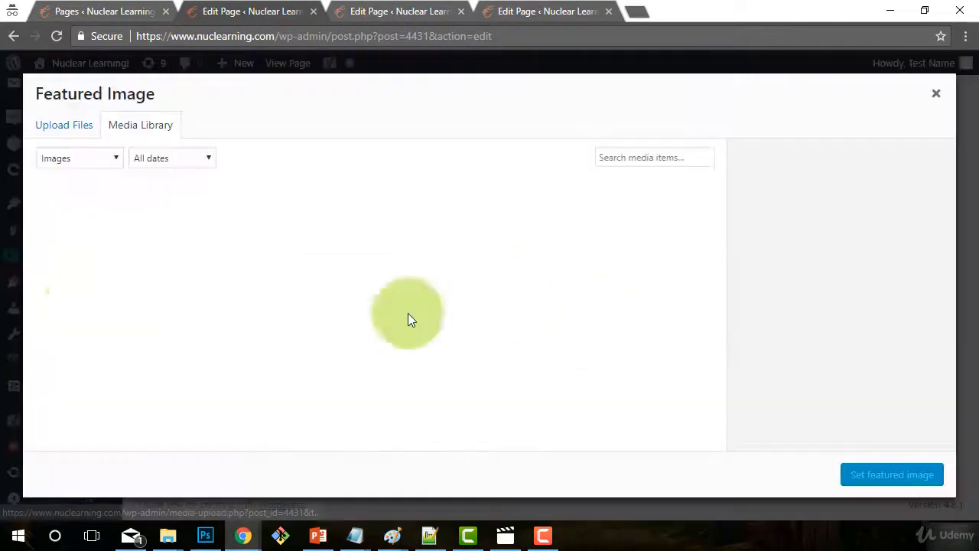
{"action": "scroll", "coordinate": [448, 295], "scroll_direction": "down", "scroll_amount": 5}
{"action": "left_click", "coordinate": [546, 268]}
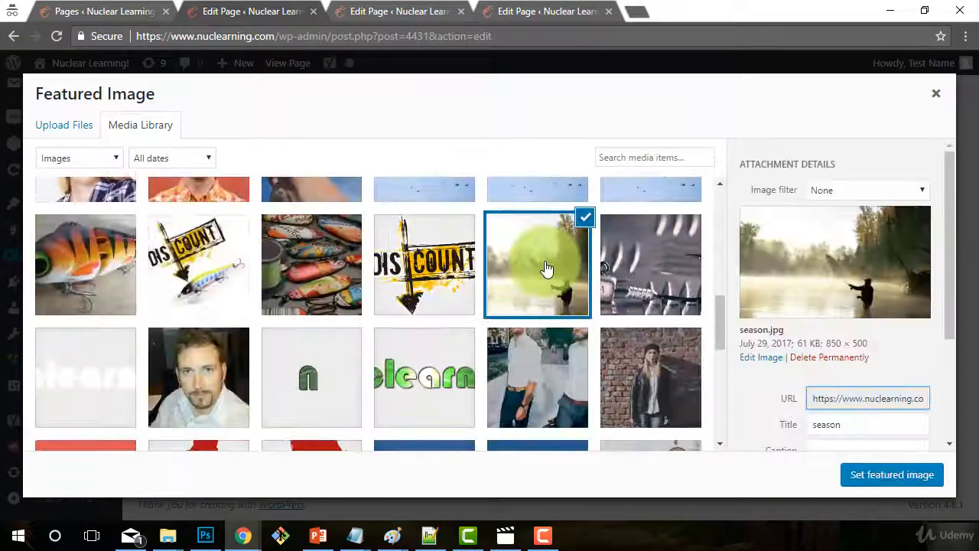
{"action": "left_click", "coordinate": [869, 475]}
{"action": "left_click", "coordinate": [922, 378]}
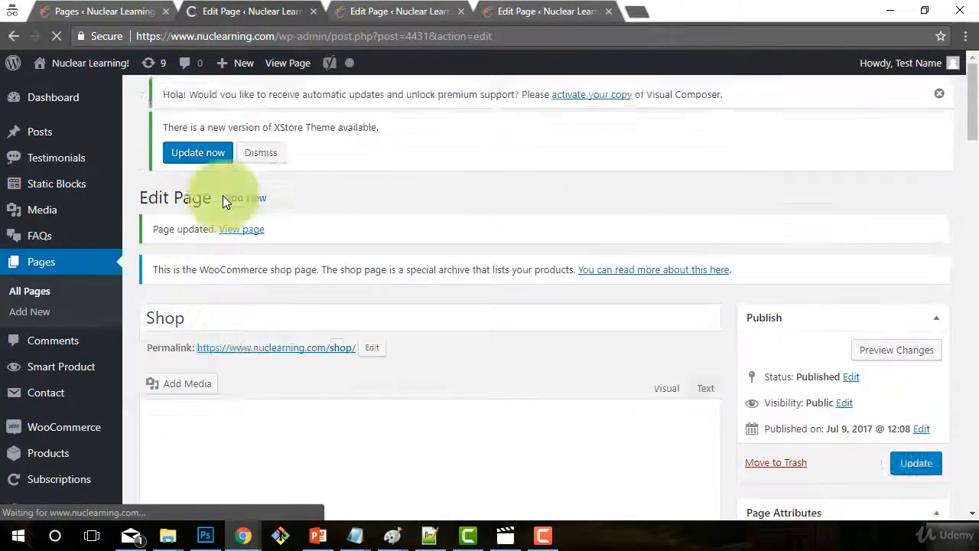
Check how season.jpg fits the header of the live Shop page in a new tab, and close that tab.
{"action": "right_click", "coordinate": [285, 359]}
{"action": "left_click", "coordinate": [306, 369]}
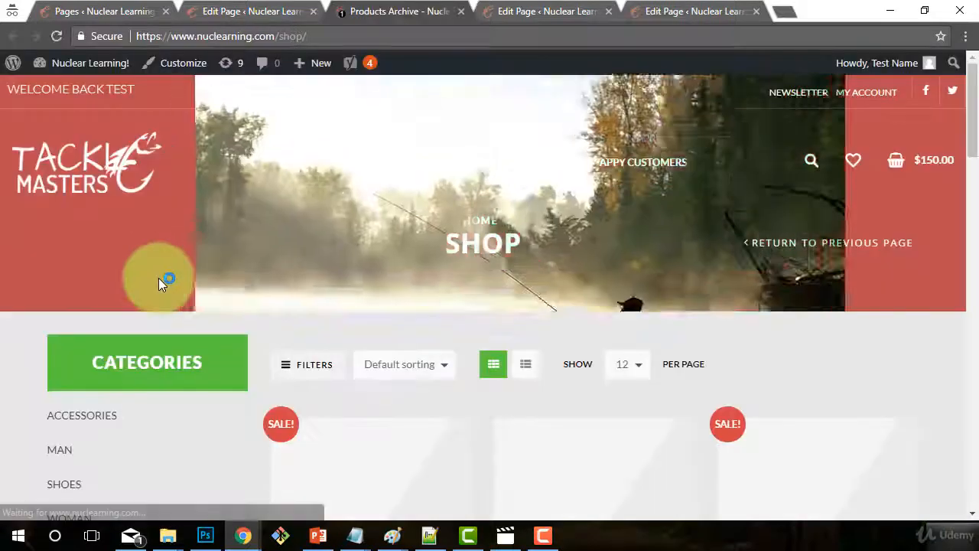
{"action": "scroll", "coordinate": [668, 207], "scroll_direction": "down", "scroll_amount": 2}
{"action": "scroll", "coordinate": [667, 206], "scroll_direction": "up", "scroll_amount": 2}
{"action": "left_click", "coordinate": [461, 11]}
Remove the Shop page's featured image, upload a wide version of the misty-river angler image instead, and update the page.
{"action": "scroll", "coordinate": [882, 365], "scroll_direction": "down", "scroll_amount": 7}
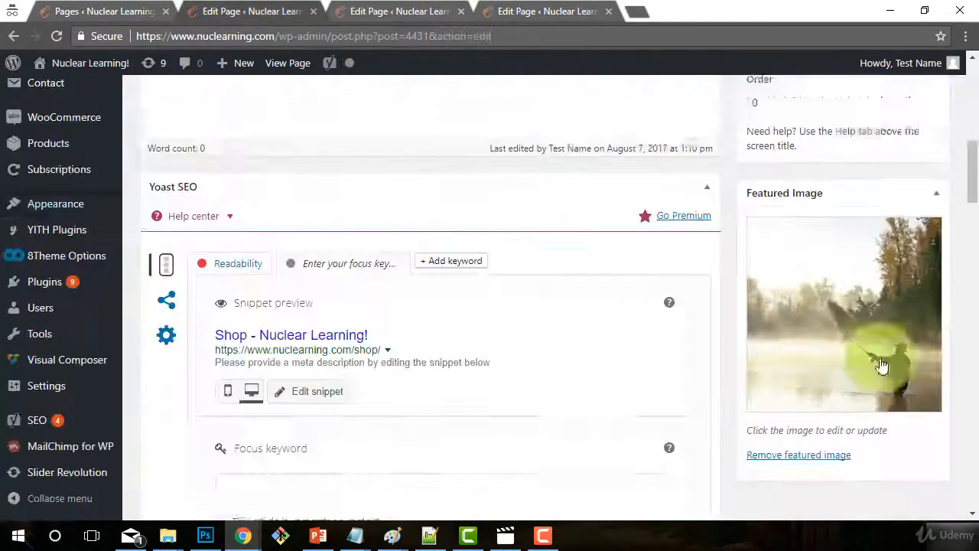
{"action": "left_click", "coordinate": [882, 366]}
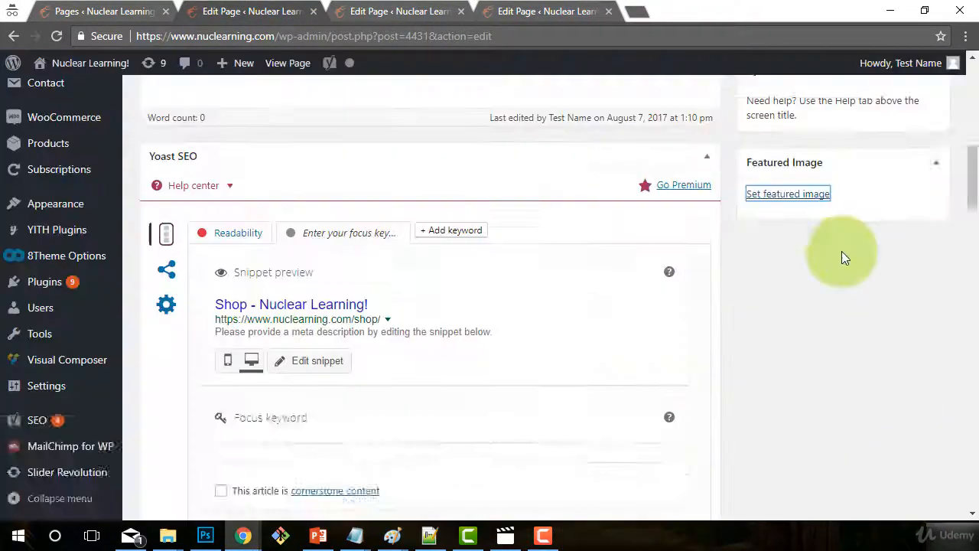
{"action": "scroll", "coordinate": [842, 255], "scroll_direction": "up", "scroll_amount": 4}
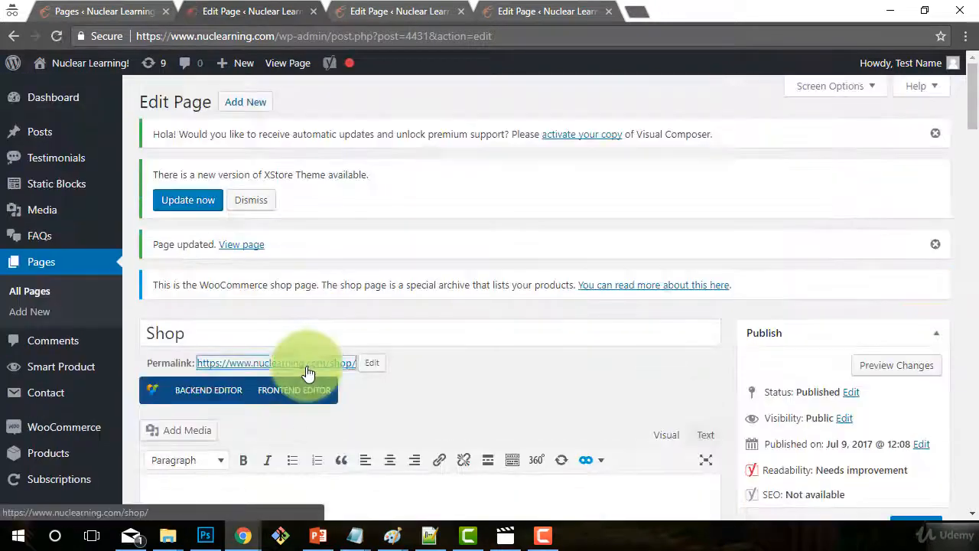
Check the wide angler image in the live Shop page's header in a new tab, and close that tab.
{"action": "left_click", "coordinate": [302, 364]}
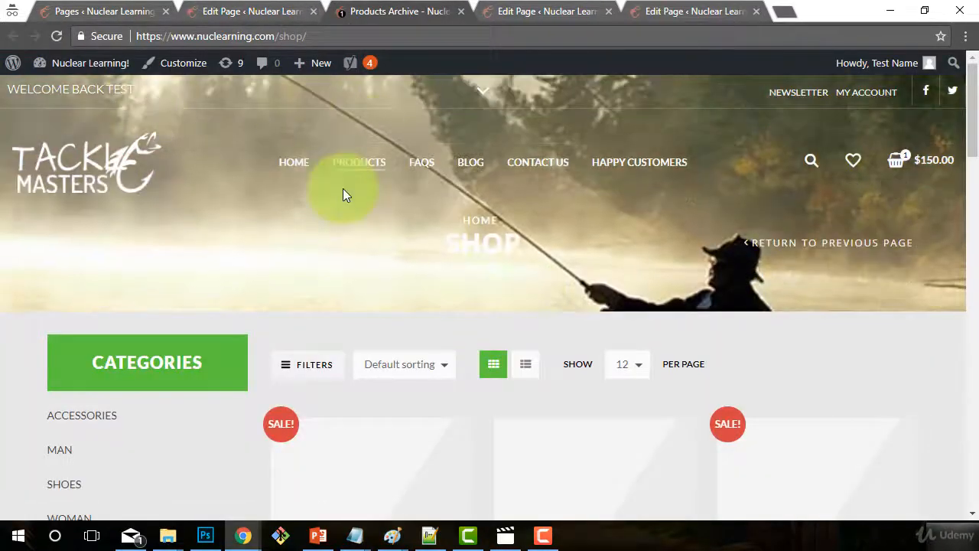
{"action": "scroll", "coordinate": [306, 100], "scroll_direction": "down", "scroll_amount": 1}
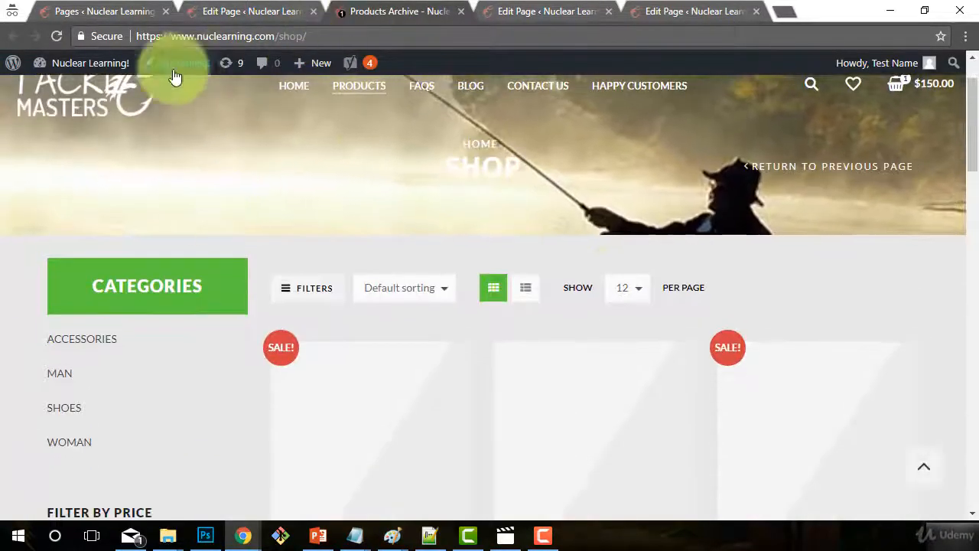
{"action": "left_click", "coordinate": [460, 11]}
Upload fisherman.jpg as the Shop page's new featured image and update the page.
{"action": "left_click", "coordinate": [823, 359]}
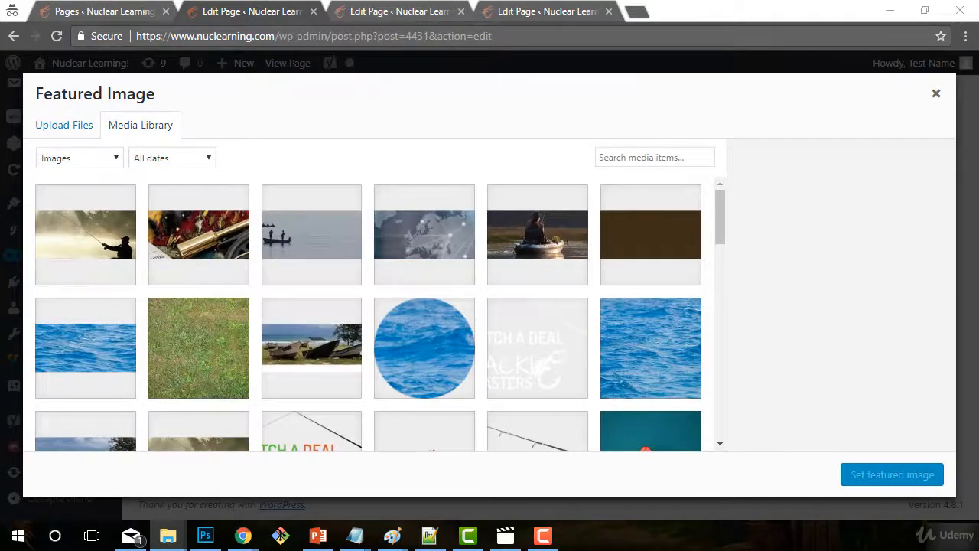
{"action": "left_click_drag", "start_coordinate": [978, 252], "coordinate": [766, 258]}
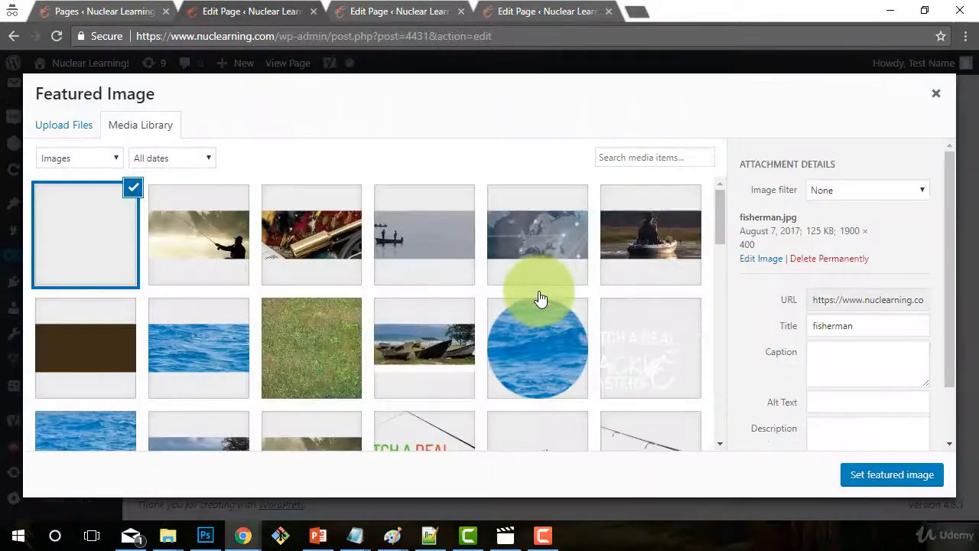
{"action": "left_click", "coordinate": [892, 474]}
{"action": "scroll", "coordinate": [908, 404], "scroll_direction": "up", "scroll_amount": 7}
{"action": "scroll", "coordinate": [915, 372], "scroll_direction": "down", "scroll_amount": 2}
{"action": "left_click", "coordinate": [916, 373]}
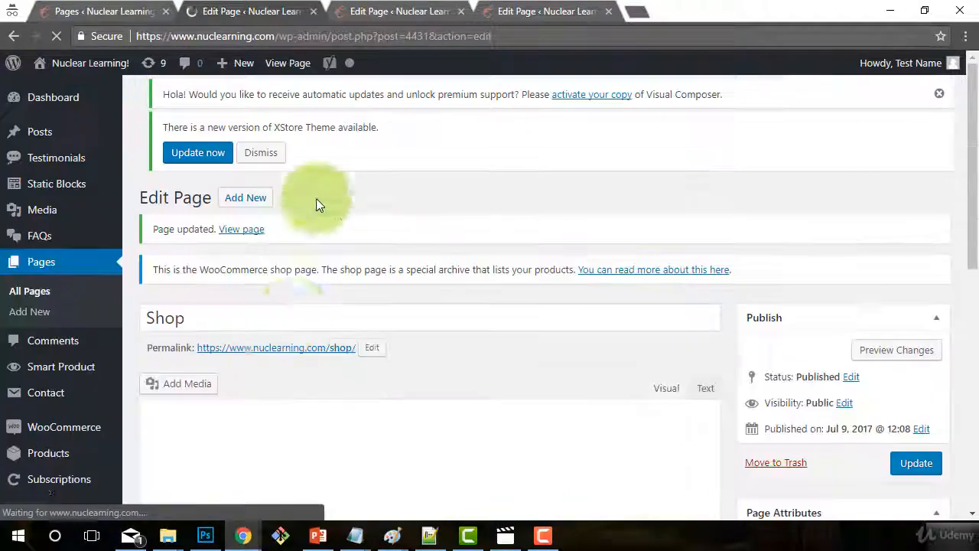
Try dark header text on the Shop page, update the page, and check the header on the live site.
{"action": "middle_click", "coordinate": [334, 364]}
{"action": "left_click", "coordinate": [387, 11]}
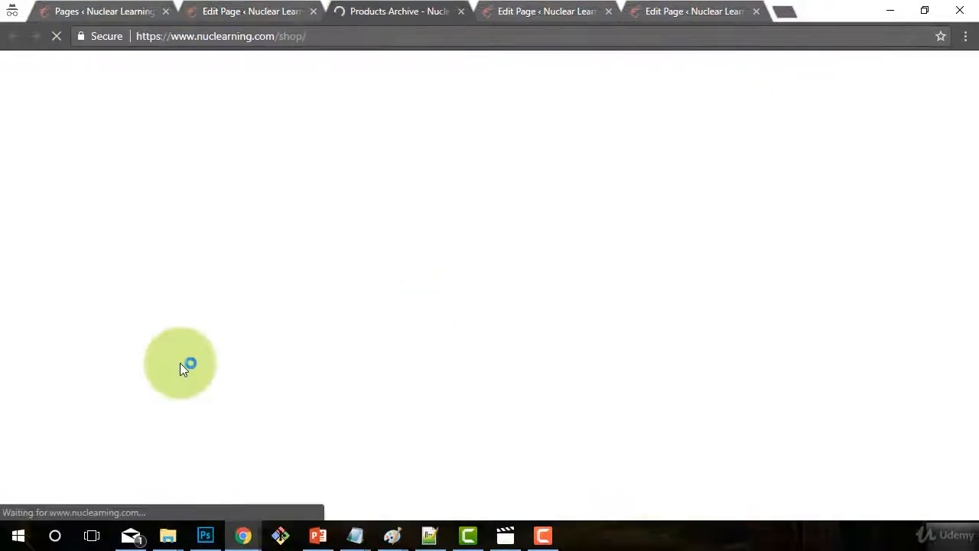
{"action": "left_click", "coordinate": [251, 11]}
{"action": "scroll", "coordinate": [682, 349], "scroll_direction": "down", "scroll_amount": 17}
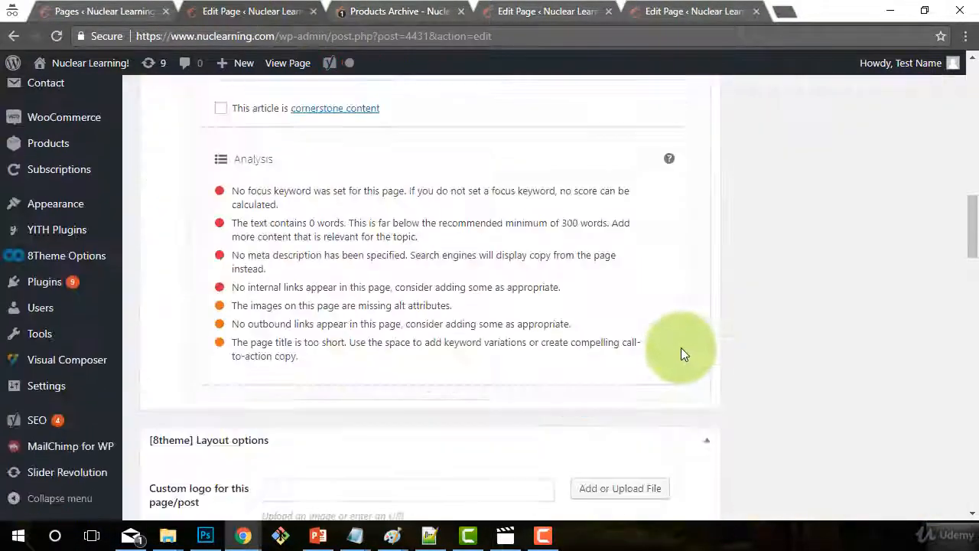
{"action": "scroll", "coordinate": [760, 338], "scroll_direction": "down", "scroll_amount": 6}
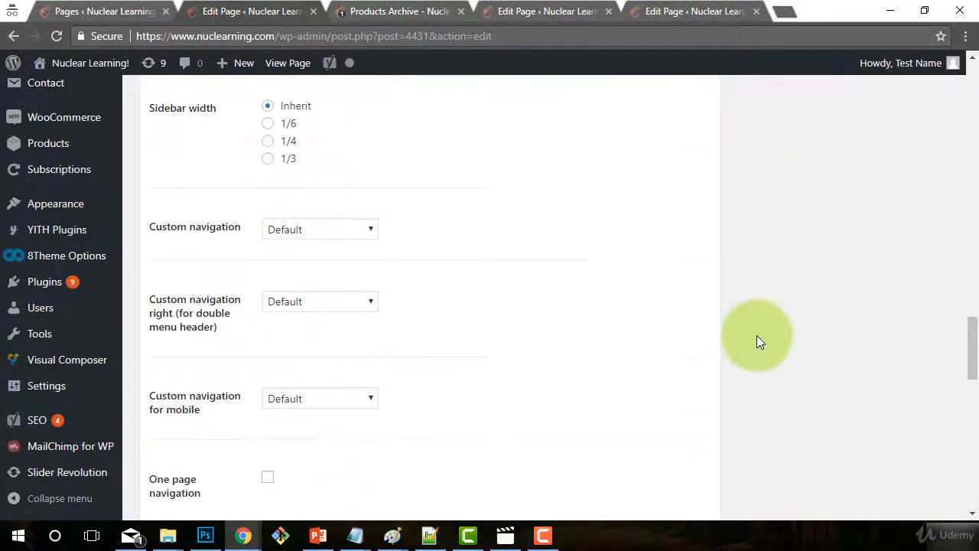
{"action": "scroll", "coordinate": [756, 335], "scroll_direction": "down", "scroll_amount": 10}
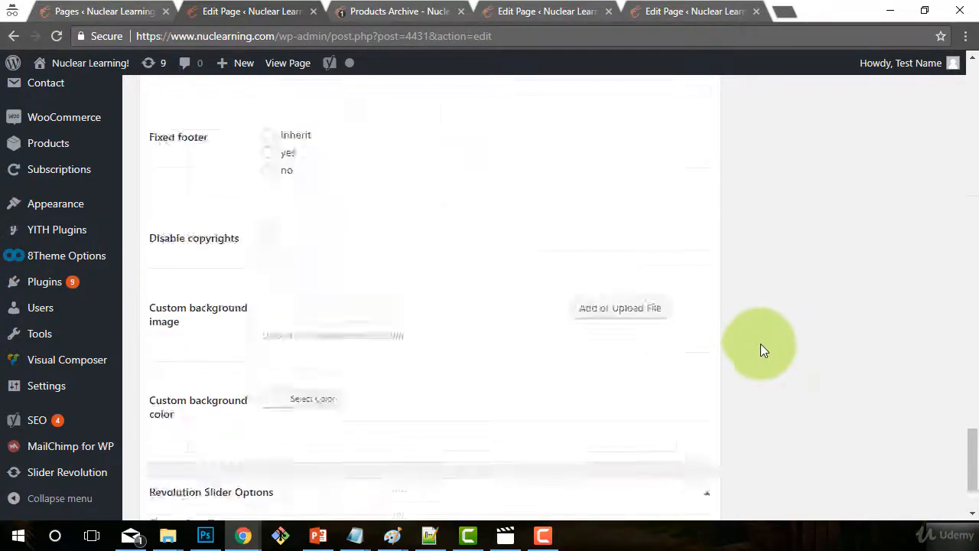
{"action": "scroll", "coordinate": [760, 343], "scroll_direction": "up", "scroll_amount": 20}
{"action": "scroll", "coordinate": [854, 492], "scroll_direction": "down", "scroll_amount": 3}
{"action": "left_click", "coordinate": [916, 373]}
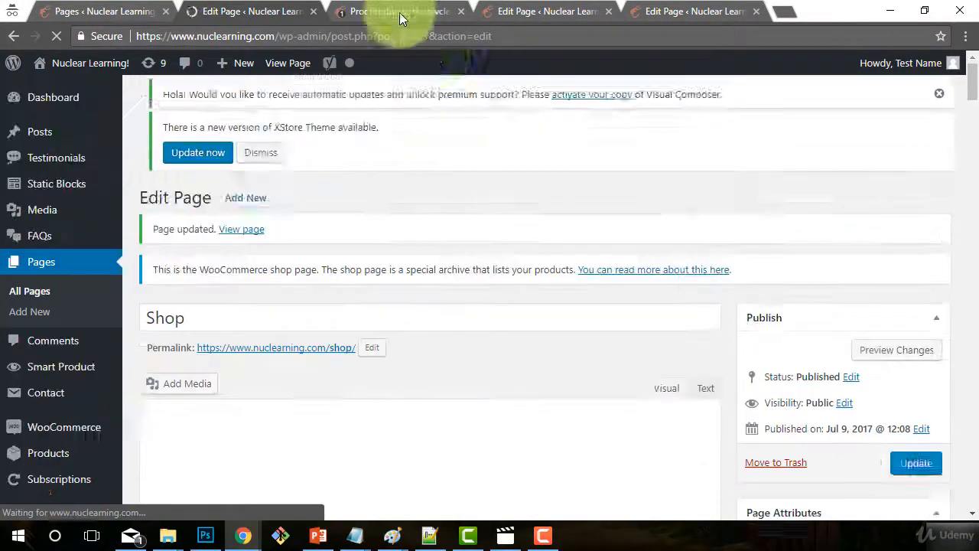
{"action": "left_click", "coordinate": [397, 11]}
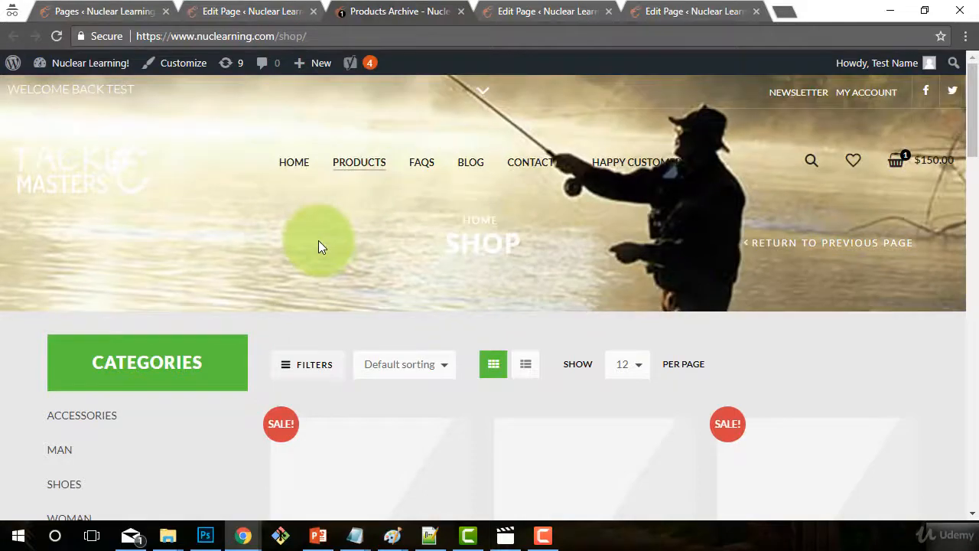
Set the Shop page's header text color back to Inherit in its layout options.
{"action": "left_click", "coordinate": [252, 10]}
{"action": "scroll", "coordinate": [764, 493], "scroll_direction": "down", "scroll_amount": 20}
{"action": "scroll", "coordinate": [763, 493], "scroll_direction": "up", "scroll_amount": 15}
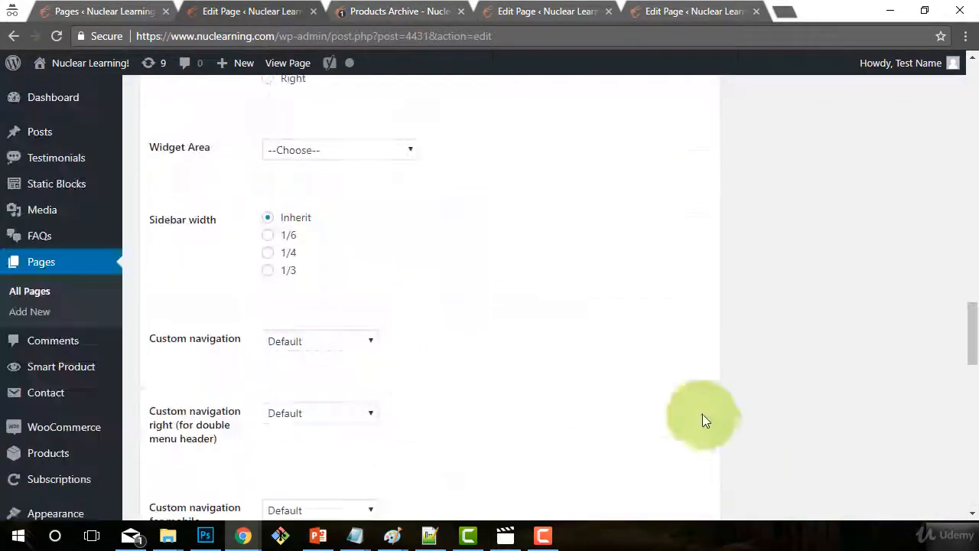
{"action": "scroll", "coordinate": [825, 405], "scroll_direction": "down", "scroll_amount": 2}
{"action": "scroll", "coordinate": [350, 325], "scroll_direction": "up", "scroll_amount": 20}
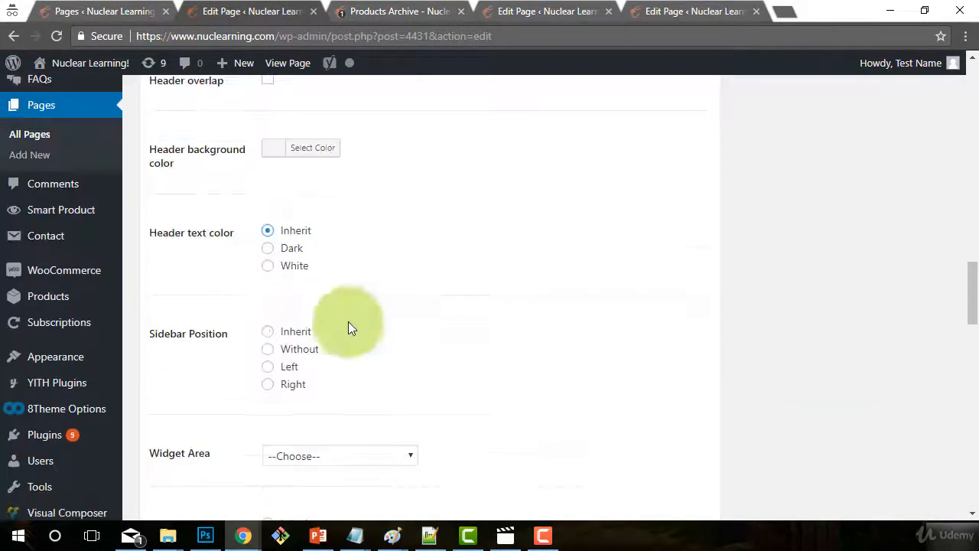
Replace the Shop page's featured image with the tackle box photo, update the page, and check it live before closing both Shop tabs.
{"action": "scroll", "coordinate": [797, 328], "scroll_direction": "down", "scroll_amount": 10}
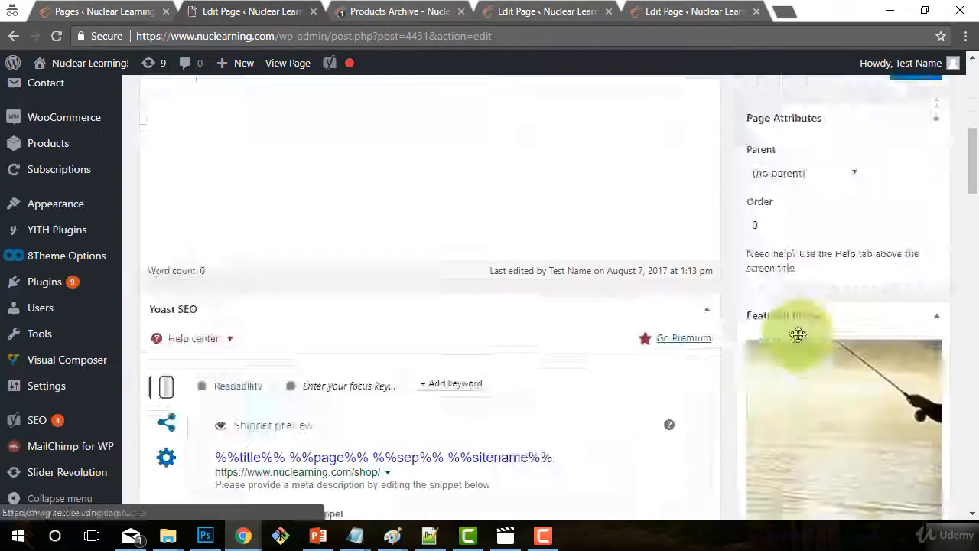
{"action": "scroll", "coordinate": [798, 352], "scroll_direction": "up", "scroll_amount": 3}
{"action": "left_click", "coordinate": [792, 349]}
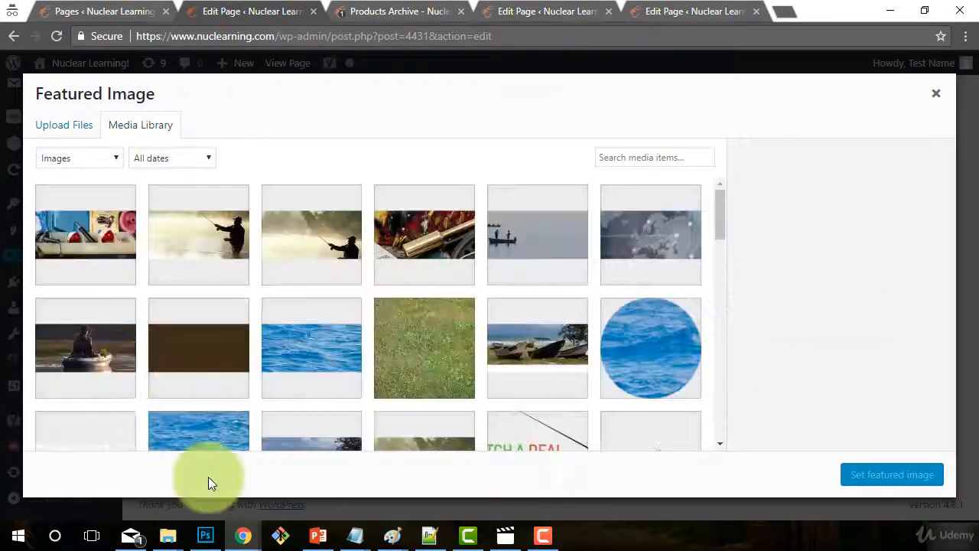
{"action": "left_click", "coordinate": [84, 234]}
{"action": "left_click", "coordinate": [892, 474]}
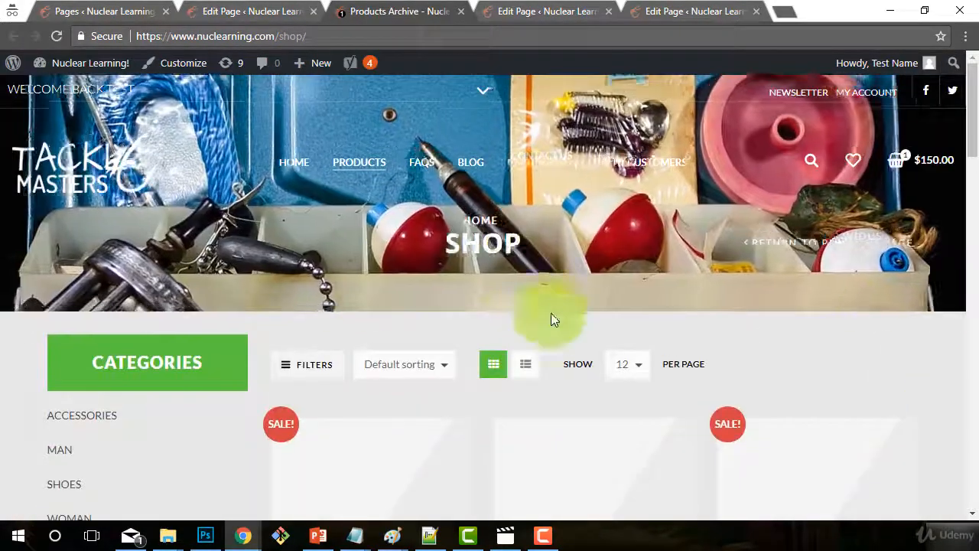
{"action": "left_click", "coordinate": [462, 12]}
{"action": "left_click", "coordinate": [314, 11]}
Set the plain dark-brown banner as the terms of service page's featured image, update the page, and close its tab.
{"action": "scroll", "coordinate": [775, 447], "scroll_direction": "down", "scroll_amount": 4}
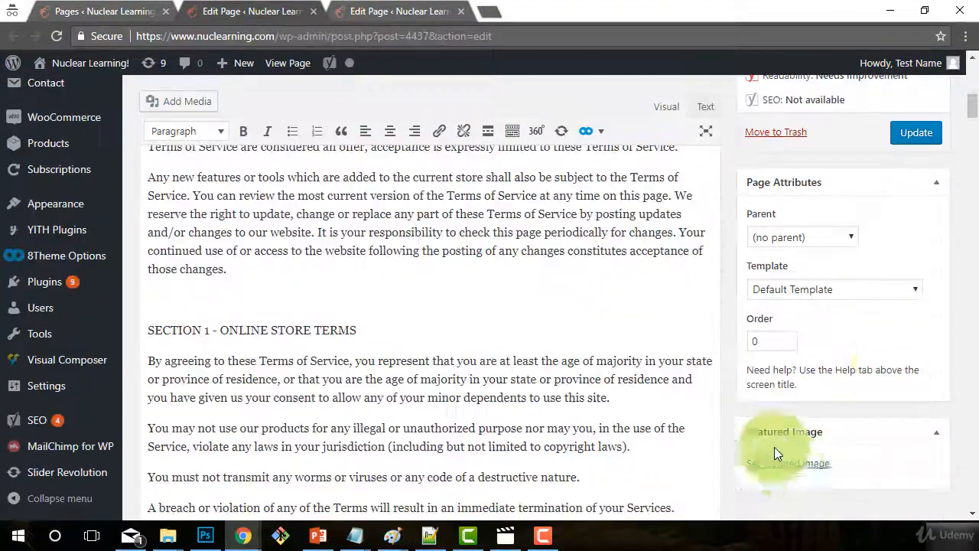
{"action": "left_click", "coordinate": [788, 463]}
{"action": "left_click", "coordinate": [204, 350]}
{"action": "left_click", "coordinate": [869, 461]}
{"action": "left_click", "coordinate": [916, 142]}
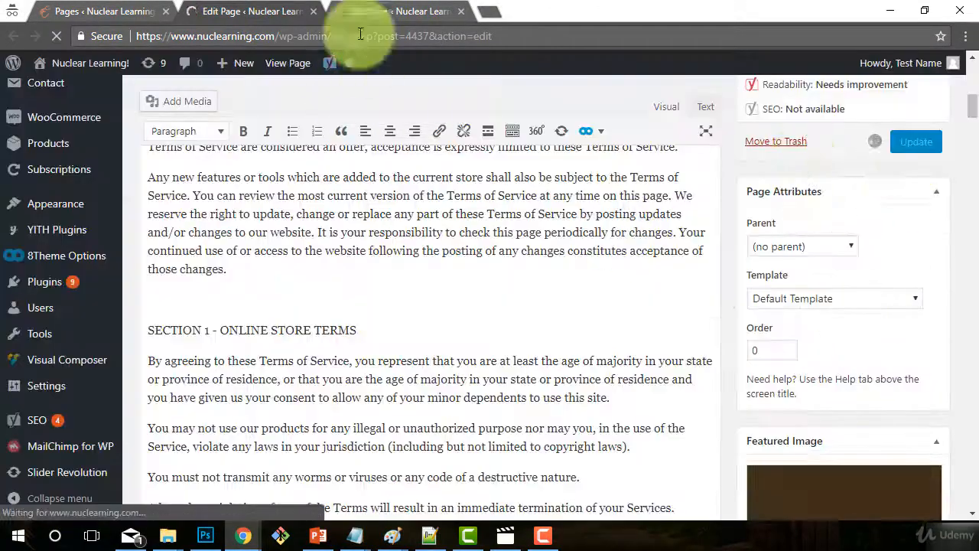
{"action": "left_click", "coordinate": [355, 12]}
{"action": "left_click", "coordinate": [298, 12]}
{"action": "left_click", "coordinate": [314, 12]}
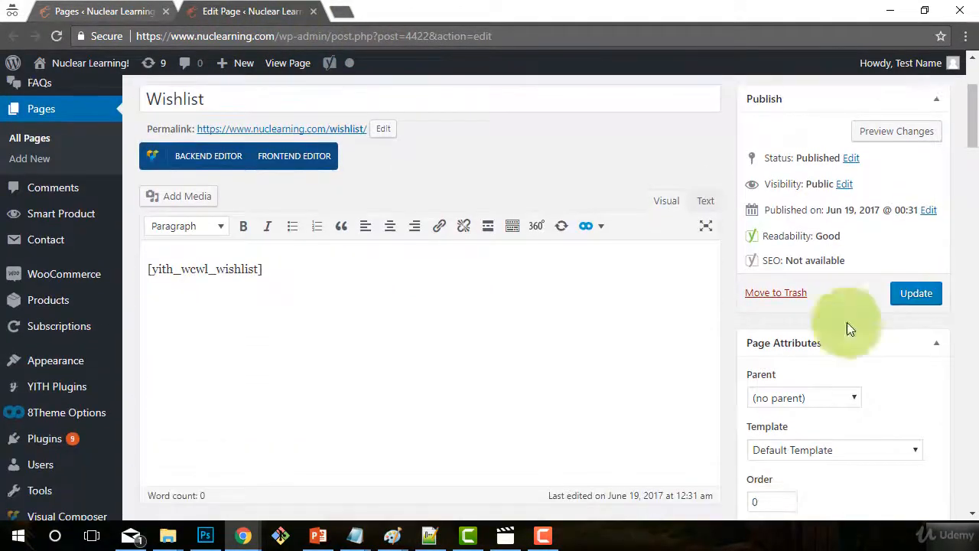
Set wishbanner.jpg as the Wishlist page's featured image, update the page, and view it live in a new tab.
{"action": "scroll", "coordinate": [904, 316], "scroll_direction": "down", "scroll_amount": 3}
{"action": "left_click", "coordinate": [788, 393]}
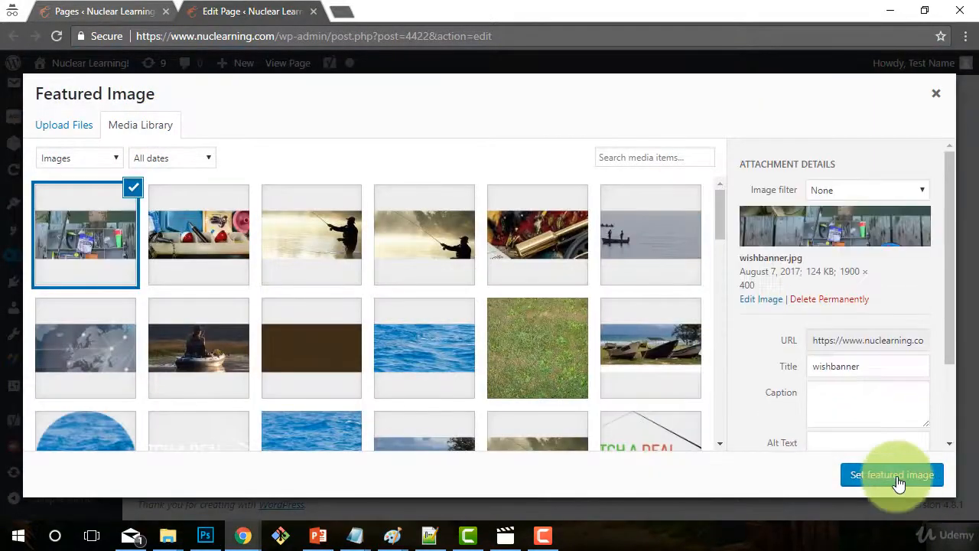
{"action": "left_click", "coordinate": [895, 475]}
{"action": "scroll", "coordinate": [787, 393], "scroll_direction": "up", "scroll_amount": 5}
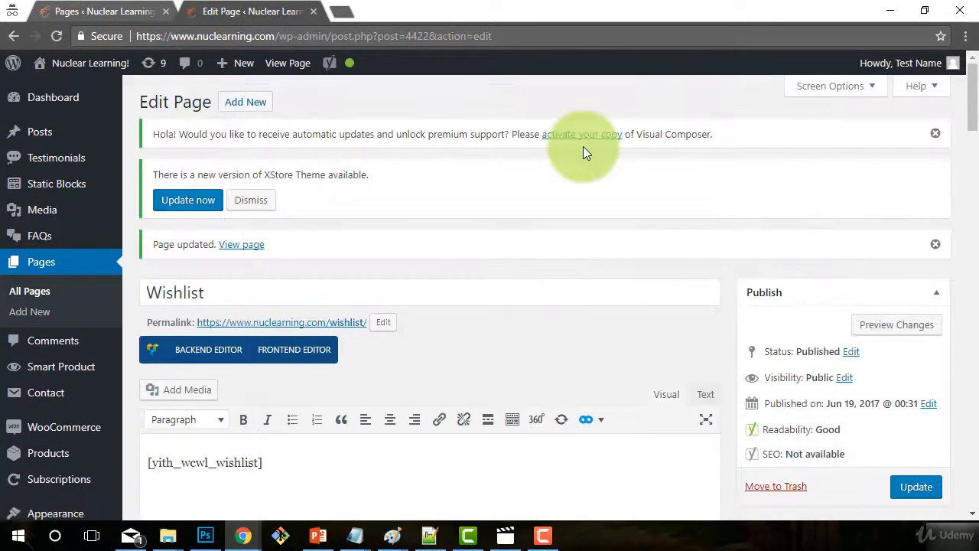
{"action": "middle_click", "coordinate": [301, 327]}
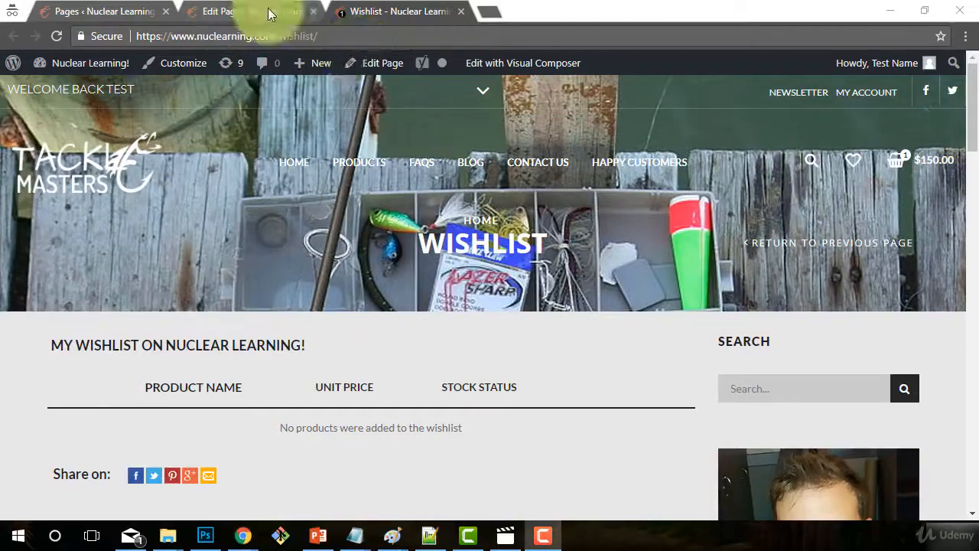
Remove the Wishlist page's featured image, upload brownback-heart.jpg in its place, and update the page.
{"action": "left_click", "coordinate": [269, 14]}
{"action": "left_click", "coordinate": [811, 359]}
{"action": "left_click", "coordinate": [788, 129]}
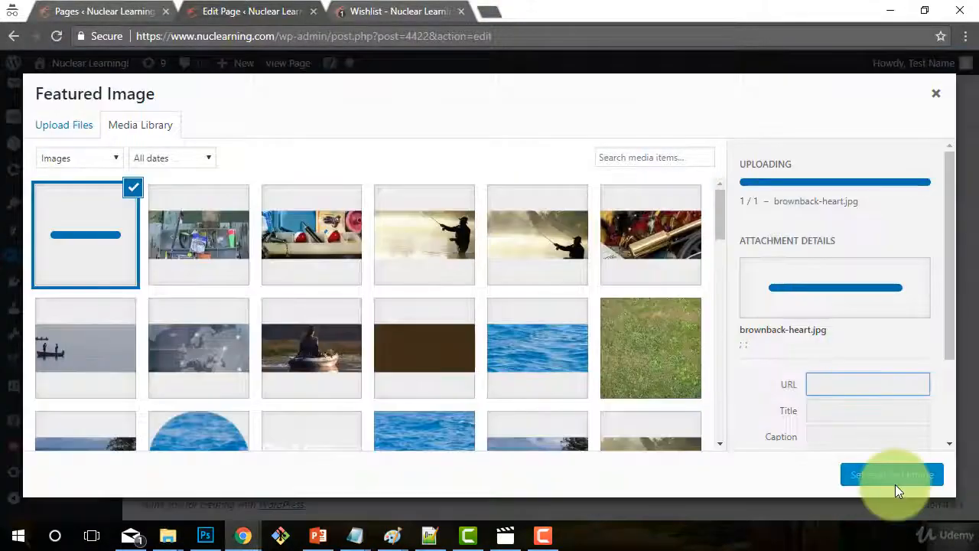
{"action": "left_click", "coordinate": [894, 478]}
{"action": "left_click", "coordinate": [914, 283]}
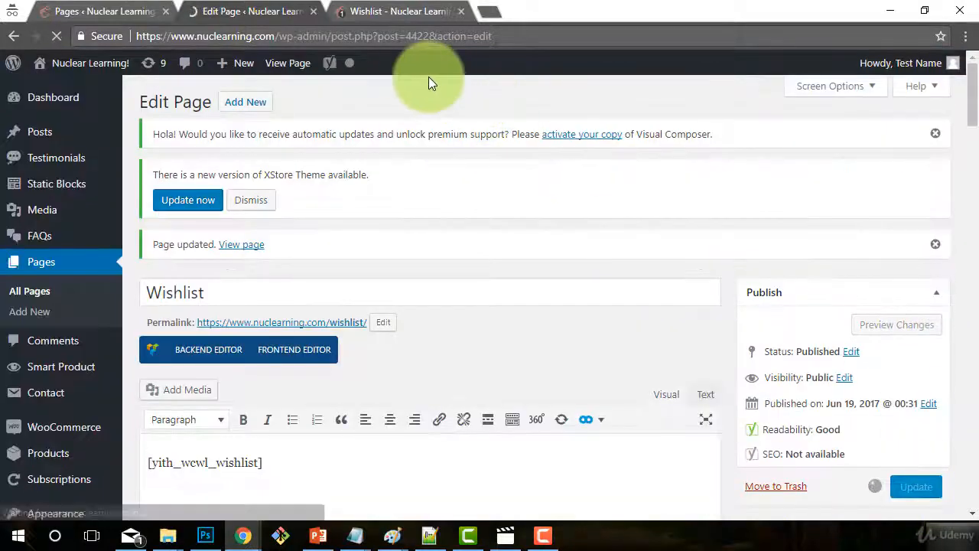
Check the heart banner and the sidebar on the live Wishlist page, and close its tab.
{"action": "left_click", "coordinate": [387, 14]}
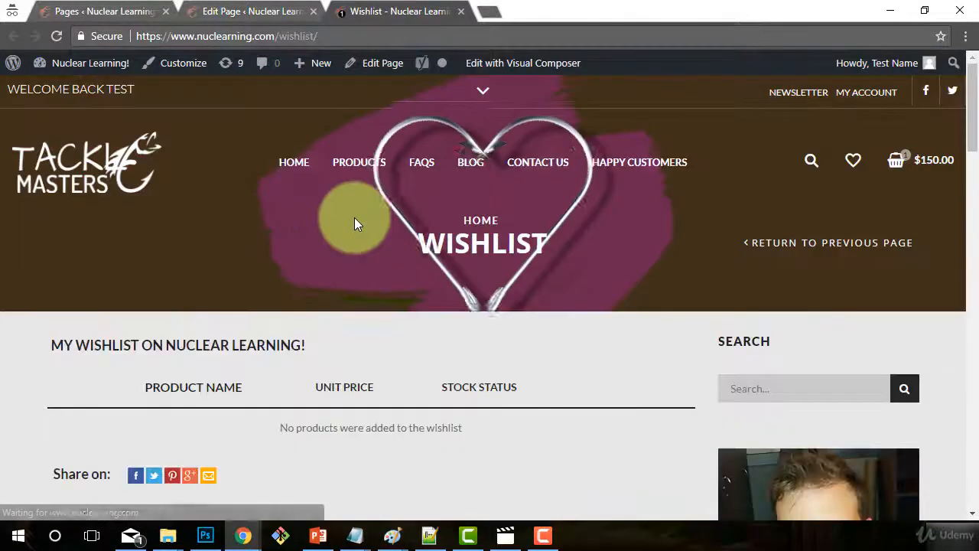
{"action": "scroll", "coordinate": [691, 427], "scroll_direction": "down", "scroll_amount": 2}
{"action": "scroll", "coordinate": [536, 427], "scroll_direction": "up", "scroll_amount": 1}
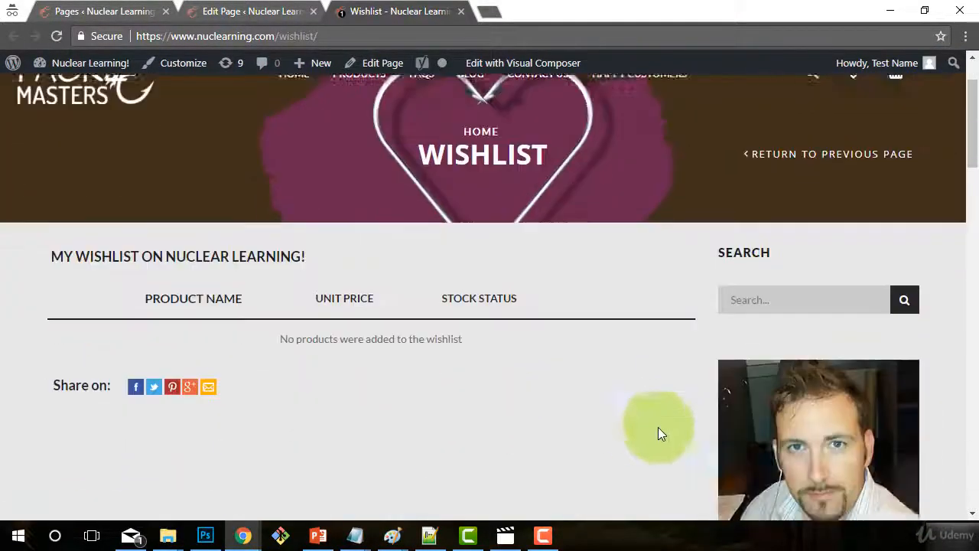
{"action": "left_click", "coordinate": [298, 11]}
{"action": "left_click", "coordinate": [461, 10]}
Set the Wishlist page's sidebar position to Without and update the page.
{"action": "scroll", "coordinate": [730, 392], "scroll_direction": "down", "scroll_amount": 10}
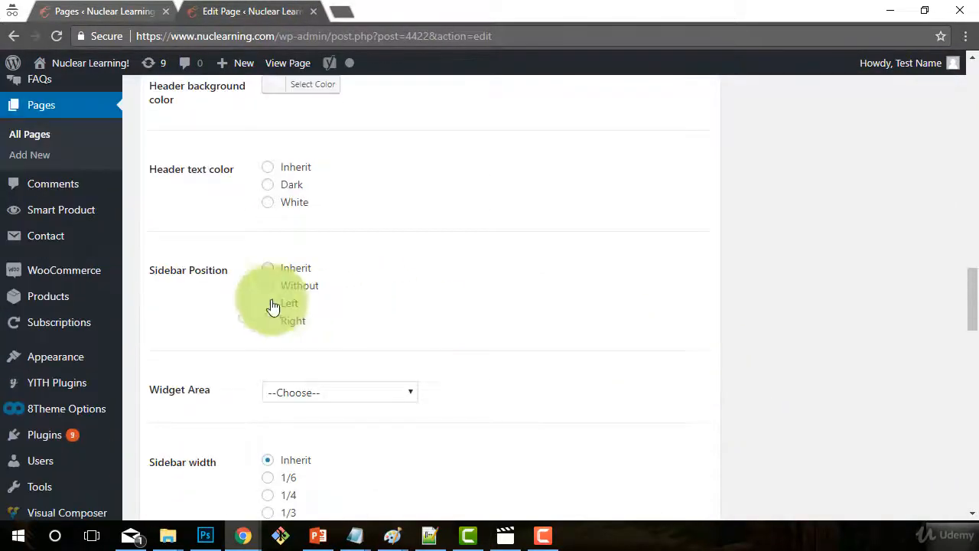
{"action": "scroll", "coordinate": [876, 359], "scroll_direction": "up", "scroll_amount": 15}
{"action": "left_click", "coordinate": [915, 410]}
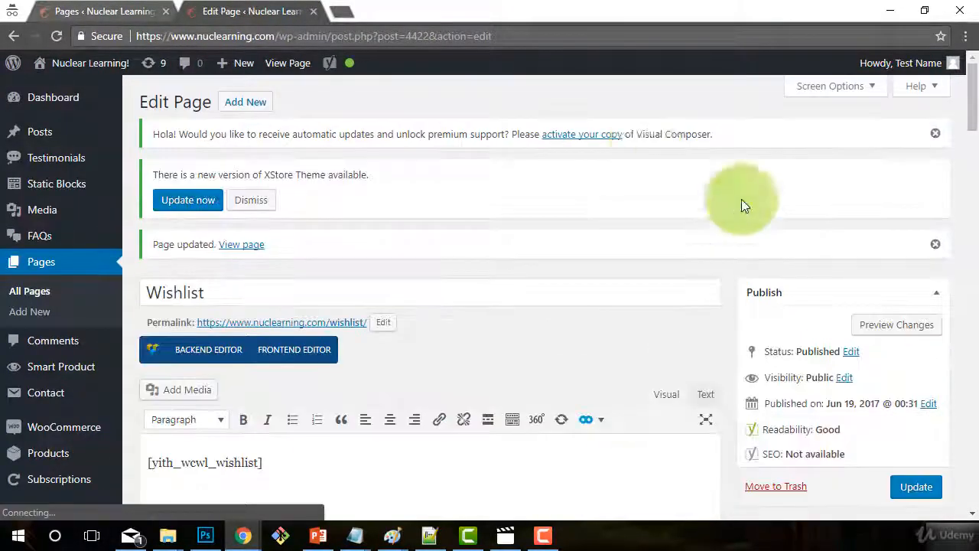
Examine the updated layout of the live Wishlist page in a new tab, and close that tab.
{"action": "right_click", "coordinate": [313, 323]}
{"action": "left_click", "coordinate": [329, 340]}
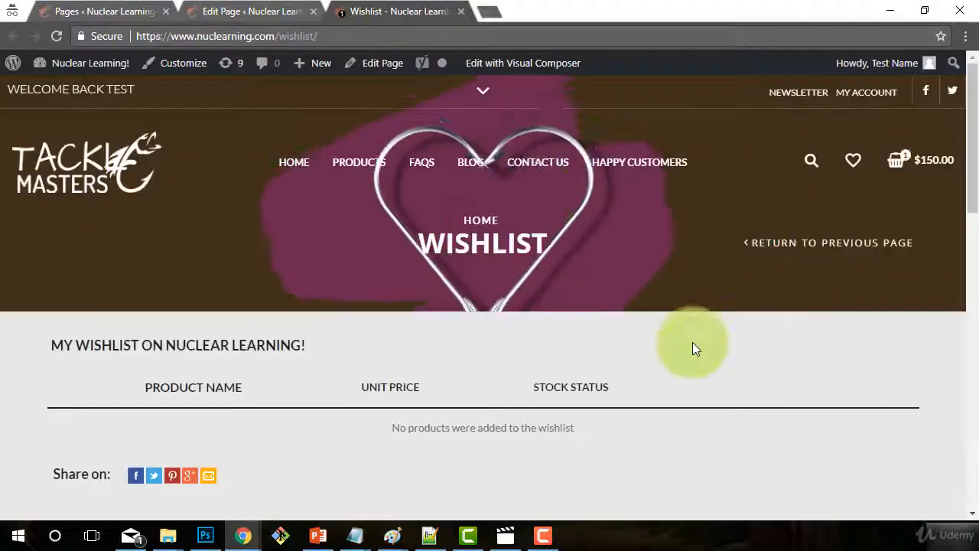
{"action": "scroll", "coordinate": [693, 341], "scroll_direction": "down", "scroll_amount": 4}
{"action": "scroll", "coordinate": [406, 384], "scroll_direction": "up", "scroll_amount": 2}
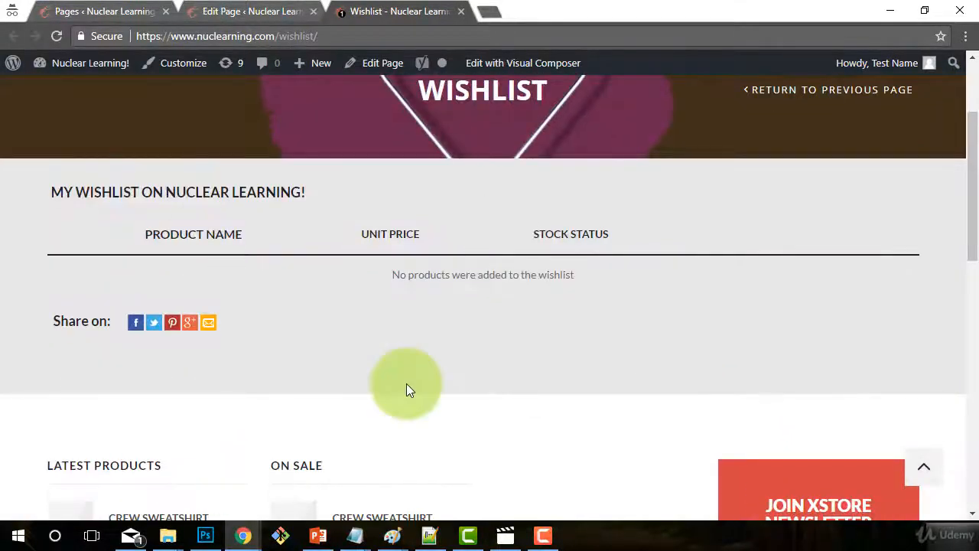
{"action": "scroll", "coordinate": [407, 383], "scroll_direction": "down", "scroll_amount": 3}
{"action": "scroll", "coordinate": [534, 389], "scroll_direction": "up", "scroll_amount": 5}
{"action": "key", "text": "ctrl+w"}
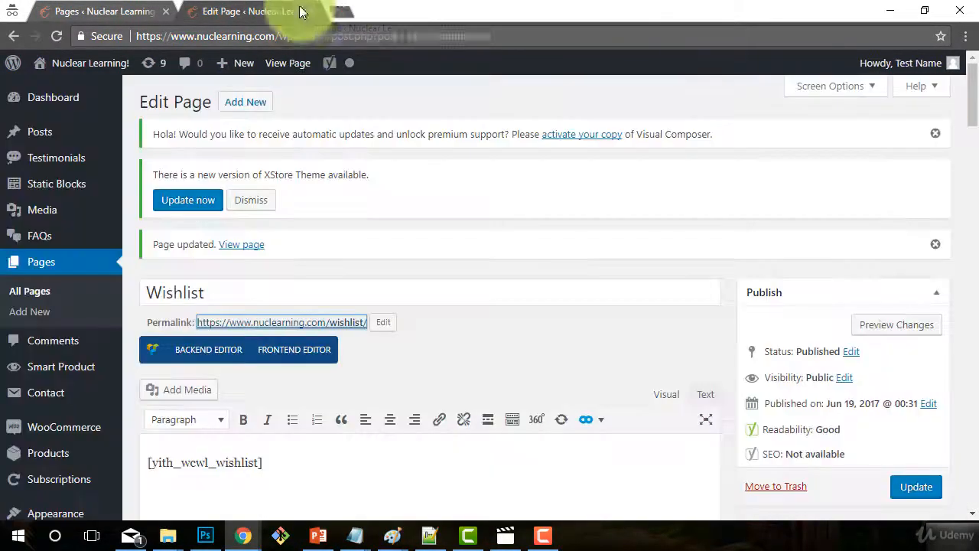
Close the Wishlist page's editor and move one page from the pages list to the trash.
{"action": "left_click", "coordinate": [302, 11]}
{"action": "left_click", "coordinate": [259, 428]}
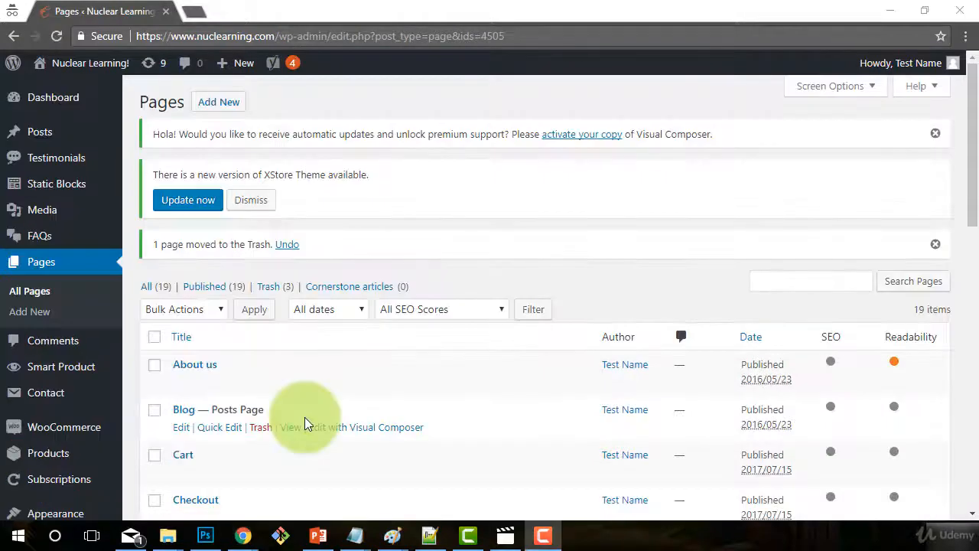
Look through the list of site pages for those whose header banners still need attention.
{"action": "scroll", "coordinate": [502, 400], "scroll_direction": "down", "scroll_amount": 1}
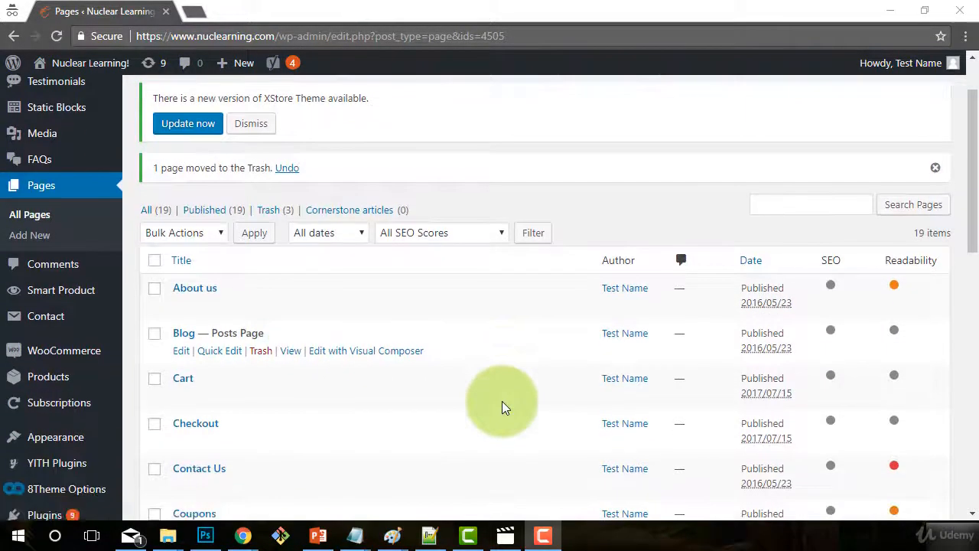
{"action": "scroll", "coordinate": [501, 401], "scroll_direction": "down", "scroll_amount": 2}
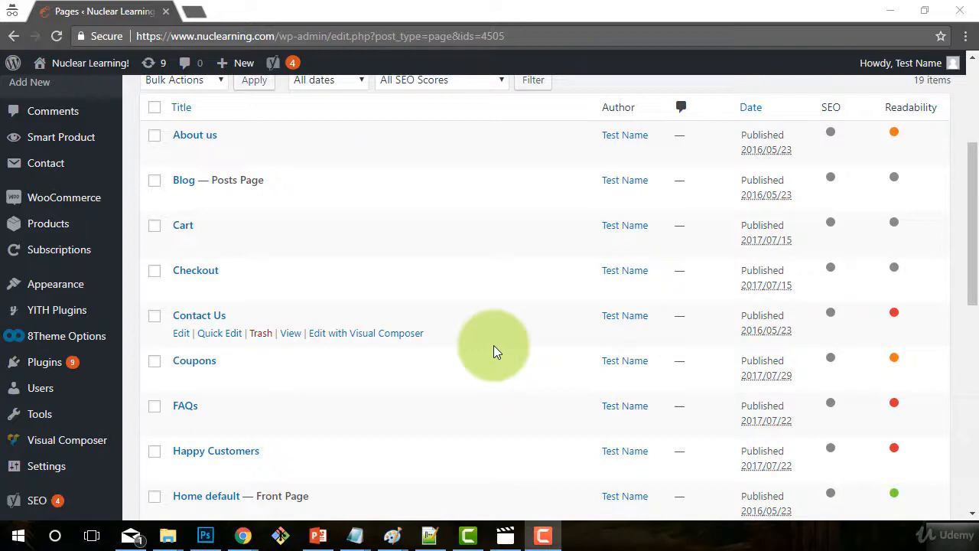
{"action": "scroll", "coordinate": [493, 351], "scroll_direction": "down", "scroll_amount": 1}
{"action": "scroll", "coordinate": [483, 328], "scroll_direction": "up", "scroll_amount": 2}
{"action": "scroll", "coordinate": [482, 329], "scroll_direction": "down", "scroll_amount": 1}
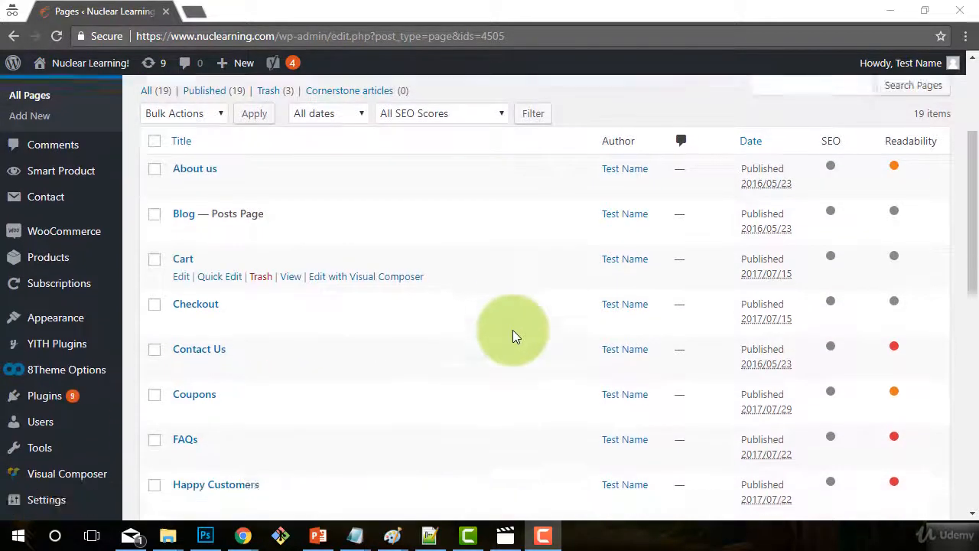
{"action": "scroll", "coordinate": [585, 364], "scroll_direction": "down", "scroll_amount": 1}
{"action": "scroll", "coordinate": [581, 360], "scroll_direction": "down", "scroll_amount": 1}
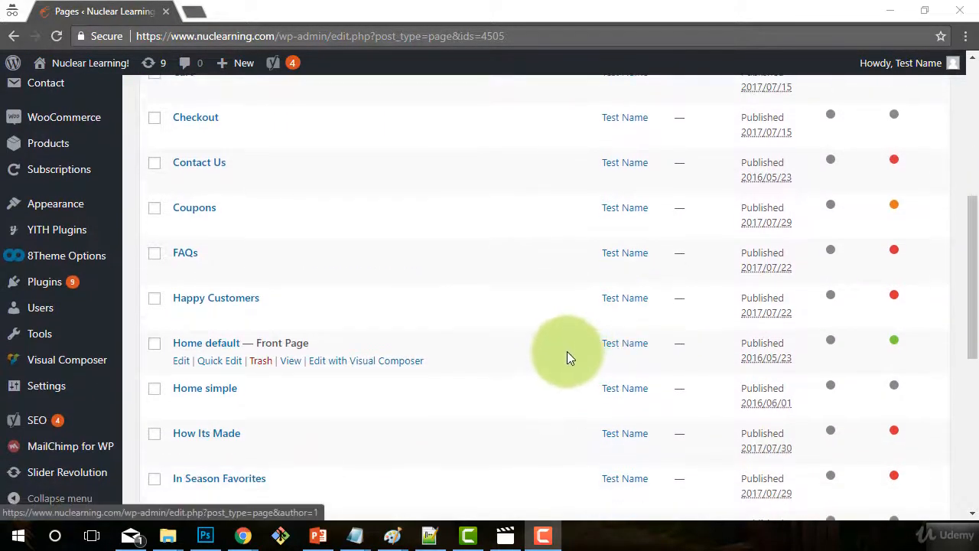
{"action": "scroll", "coordinate": [565, 357], "scroll_direction": "down", "scroll_amount": 2}
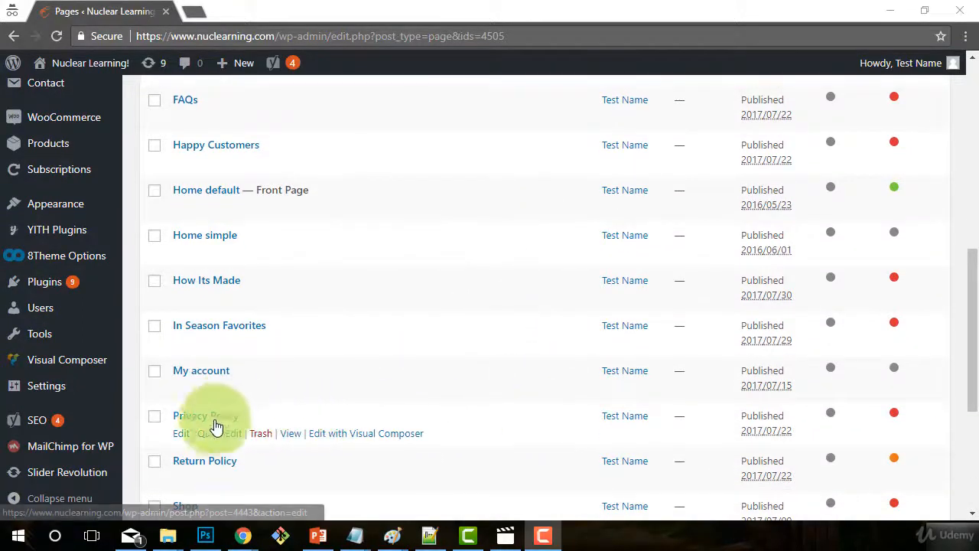
Open the Privacy Policy page's editor in a new tab and switch to that tab.
{"action": "left_click", "coordinate": [203, 421]}
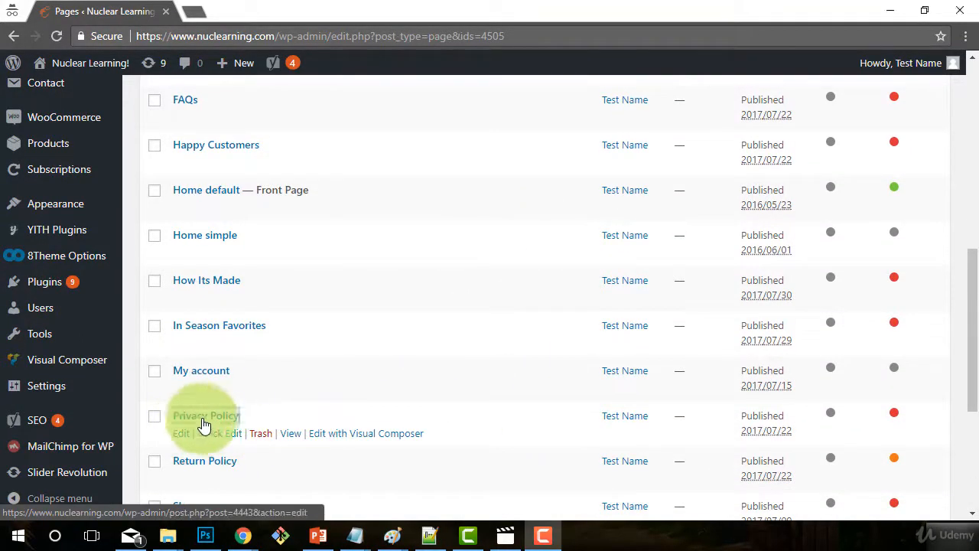
{"action": "right_click", "coordinate": [203, 420]}
{"action": "left_click", "coordinate": [252, 302]}
{"action": "left_click", "coordinate": [229, 12]}
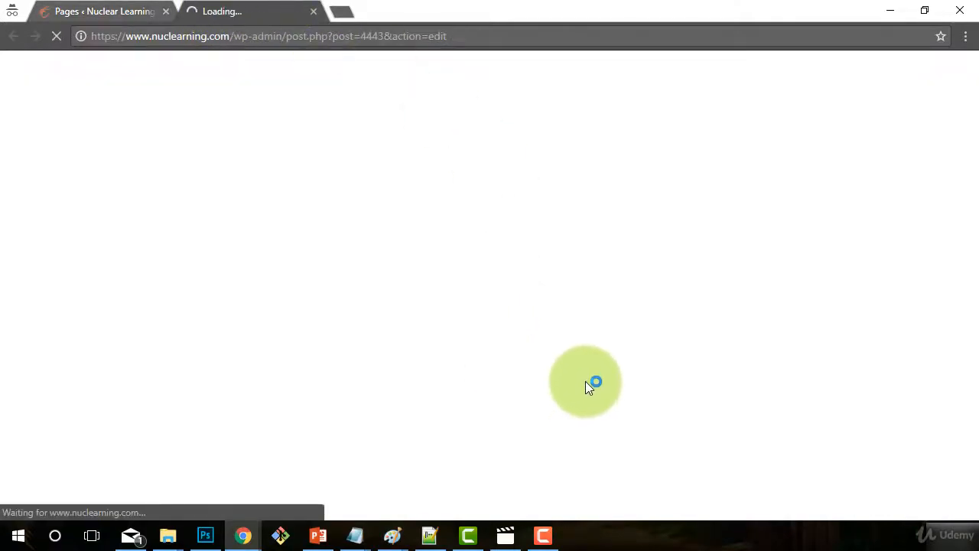
Set the Privacy Policy page's sidebar position to Without and update the page.
{"action": "scroll", "coordinate": [698, 464], "scroll_direction": "down", "scroll_amount": 2}
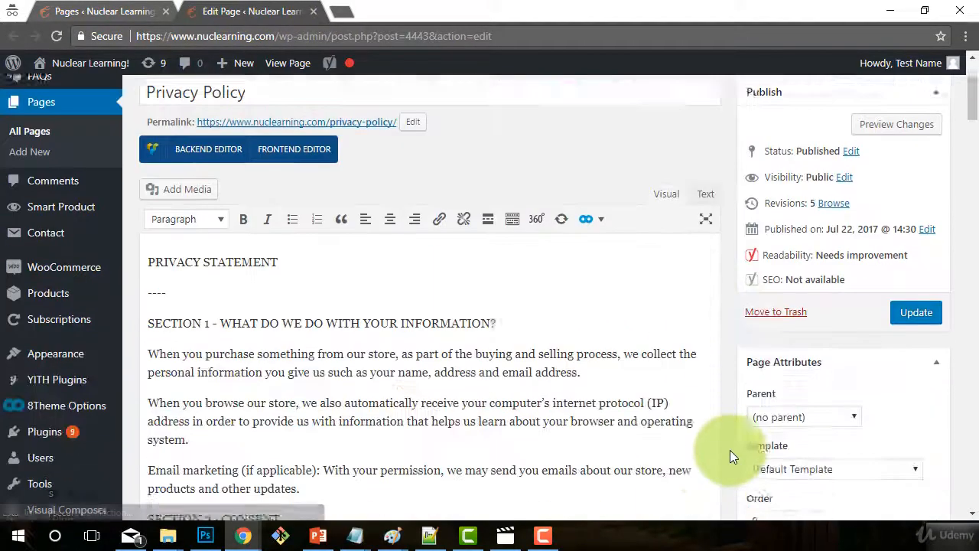
{"action": "scroll", "coordinate": [730, 450], "scroll_direction": "down", "scroll_amount": 15}
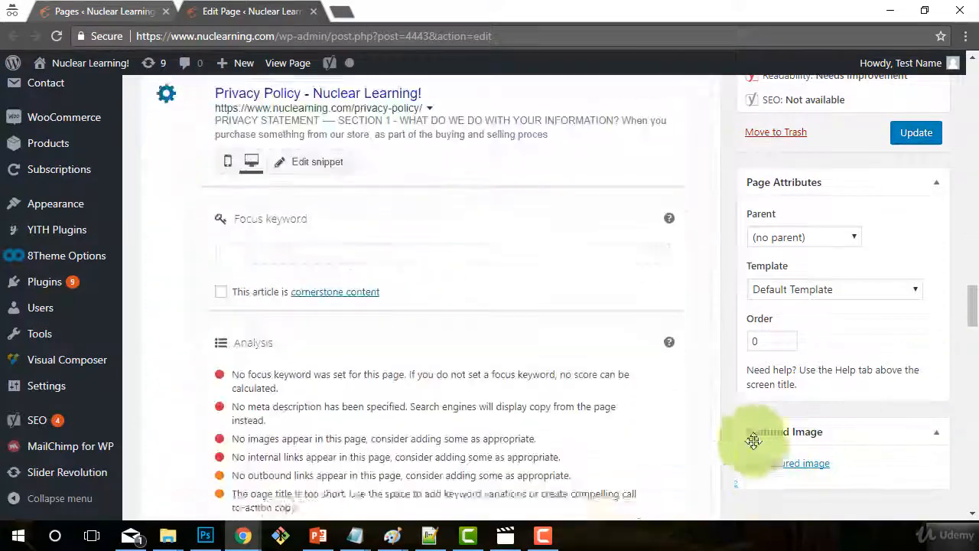
{"action": "scroll", "coordinate": [753, 440], "scroll_direction": "down", "scroll_amount": 10}
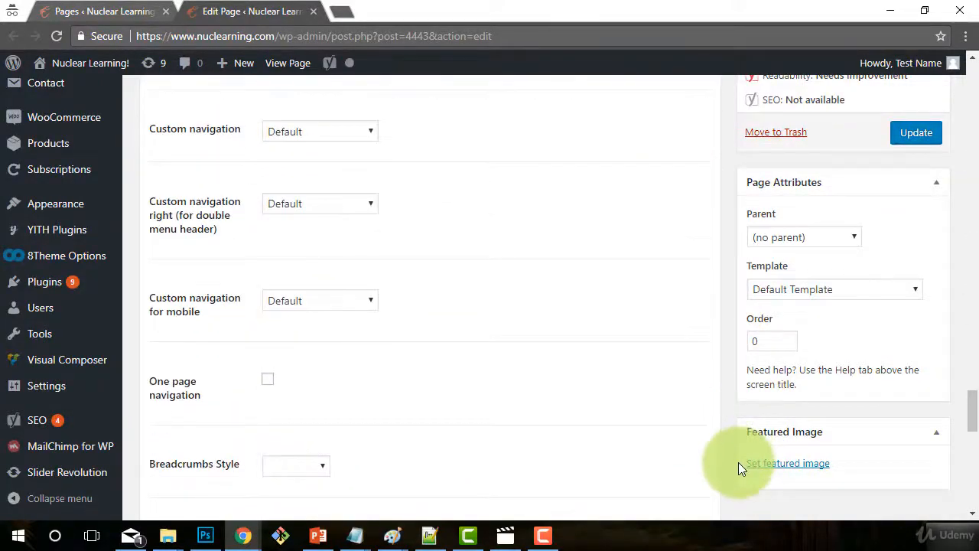
{"action": "scroll", "coordinate": [734, 459], "scroll_direction": "up", "scroll_amount": 8}
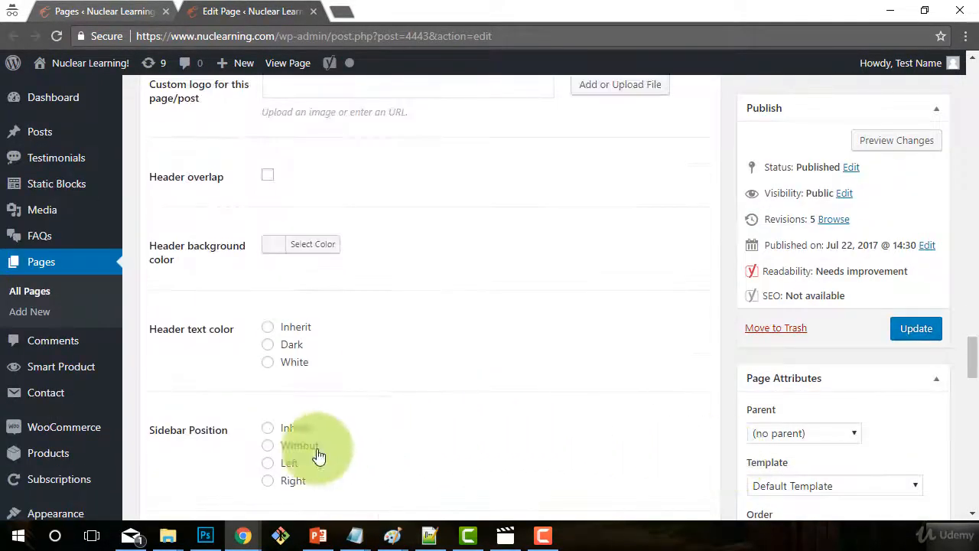
{"action": "left_click", "coordinate": [265, 447]}
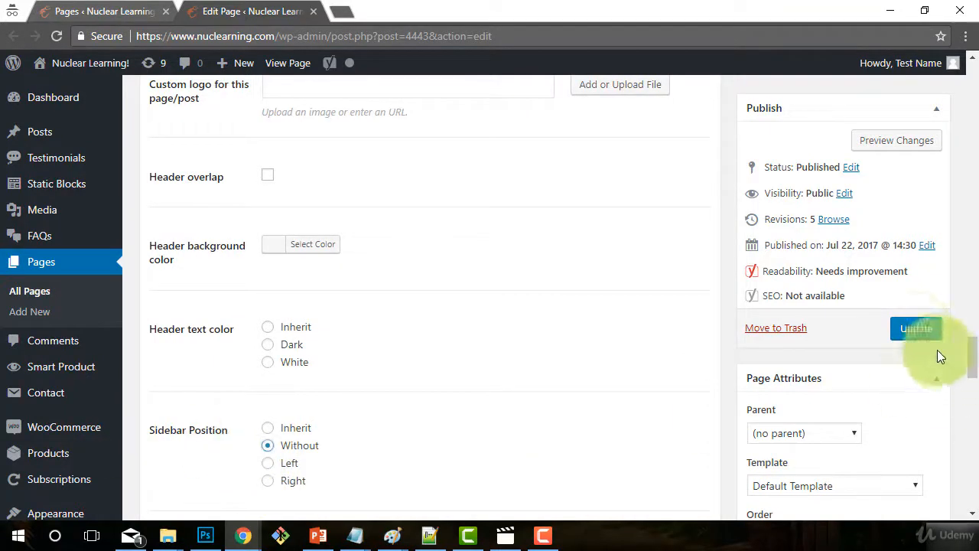
{"action": "left_click", "coordinate": [922, 330]}
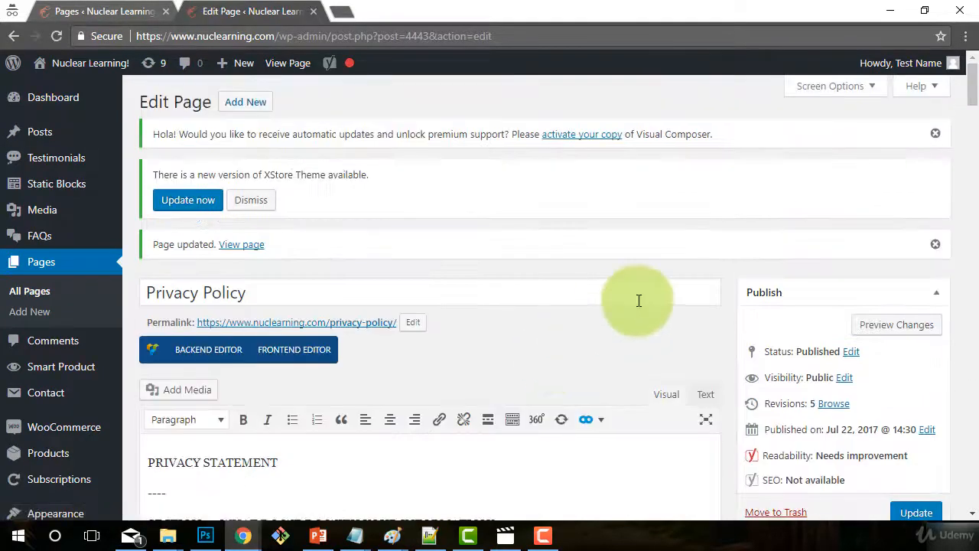
Open the Privacy Policy page's Yoast SEO snippet editor at the meta description and examine the snippet preview and its fields.
{"action": "scroll", "coordinate": [688, 276], "scroll_direction": "down", "scroll_amount": 2}
{"action": "scroll", "coordinate": [728, 260], "scroll_direction": "down", "scroll_amount": 15}
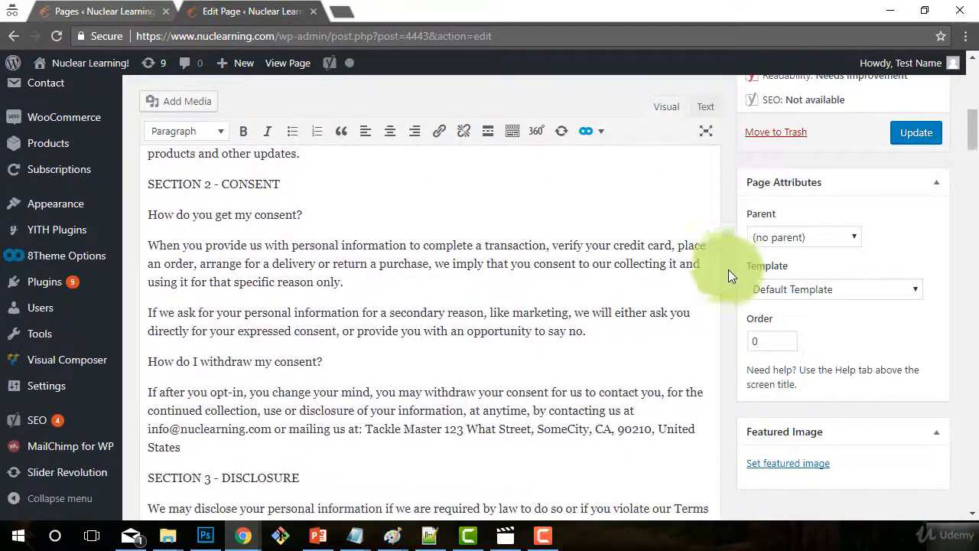
{"action": "scroll", "coordinate": [728, 275], "scroll_direction": "down", "scroll_amount": 12}
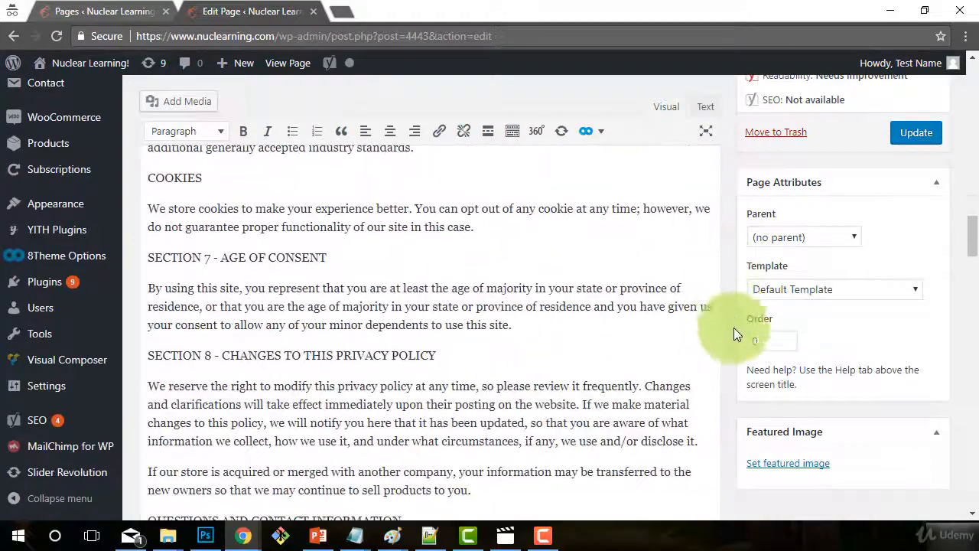
{"action": "scroll", "coordinate": [733, 456], "scroll_direction": "down", "scroll_amount": 5}
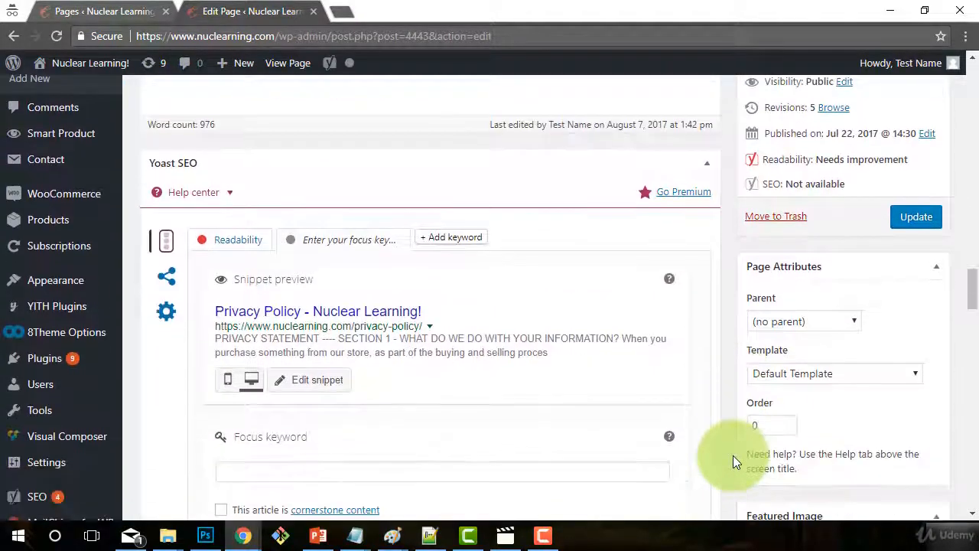
{"action": "scroll", "coordinate": [485, 247], "scroll_direction": "up", "scroll_amount": 1}
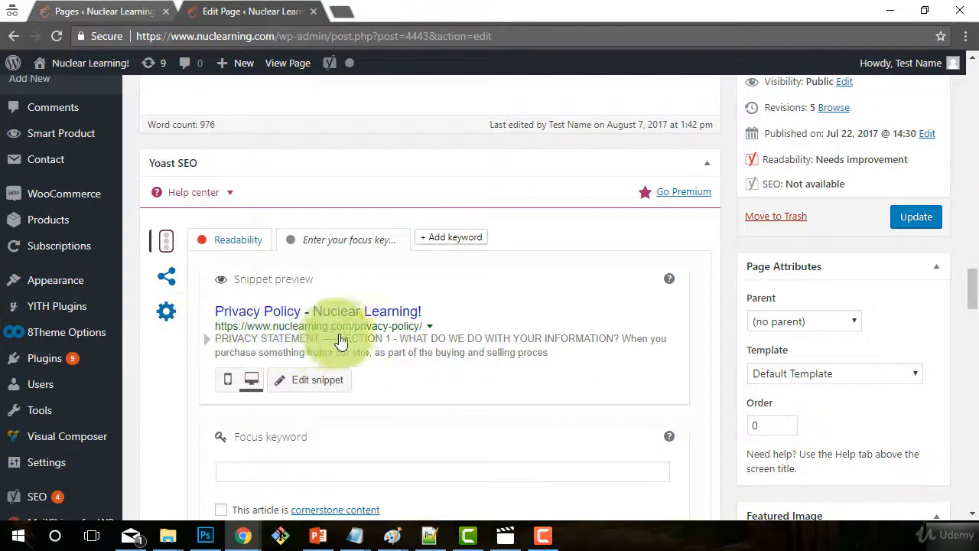
{"action": "left_click", "coordinate": [218, 345]}
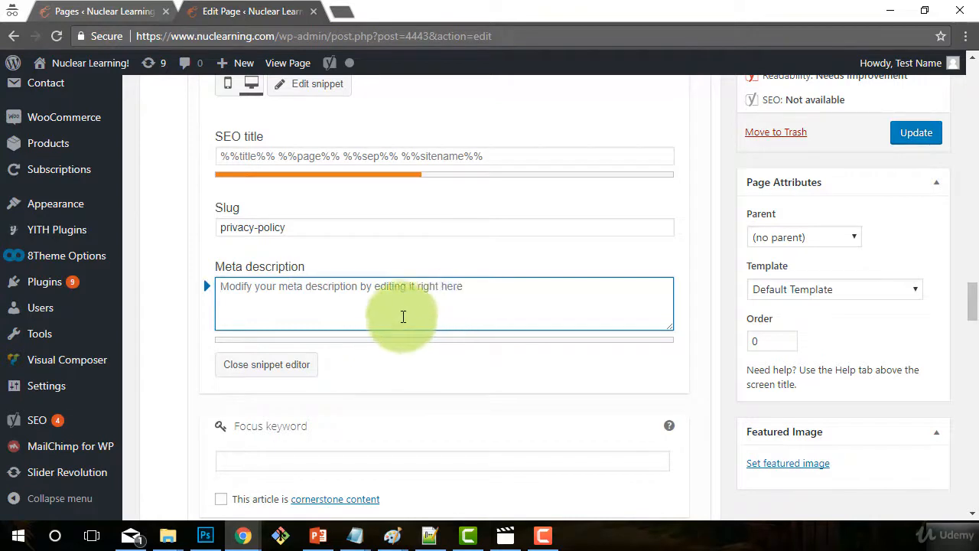
{"action": "scroll", "coordinate": [371, 302], "scroll_direction": "up", "scroll_amount": 2}
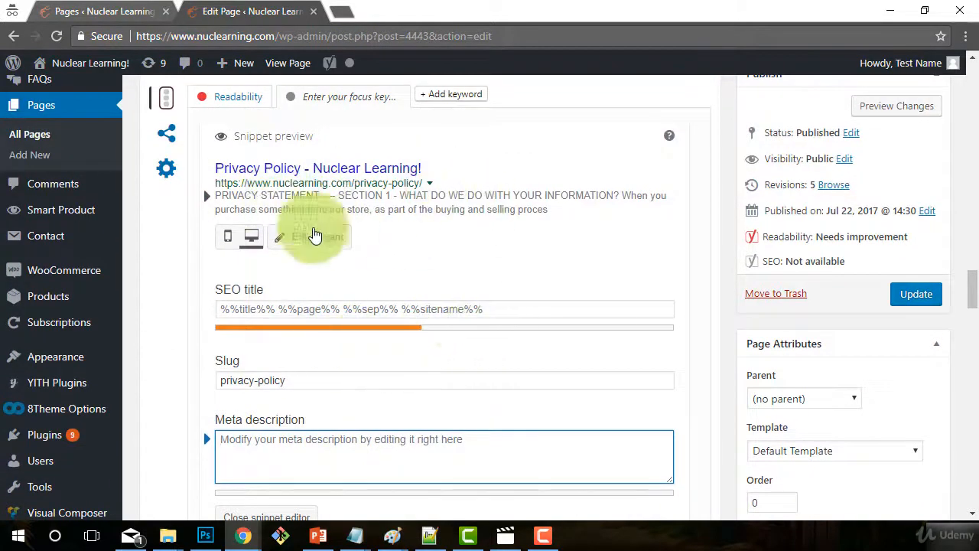
{"action": "scroll", "coordinate": [284, 273], "scroll_direction": "up", "scroll_amount": 1}
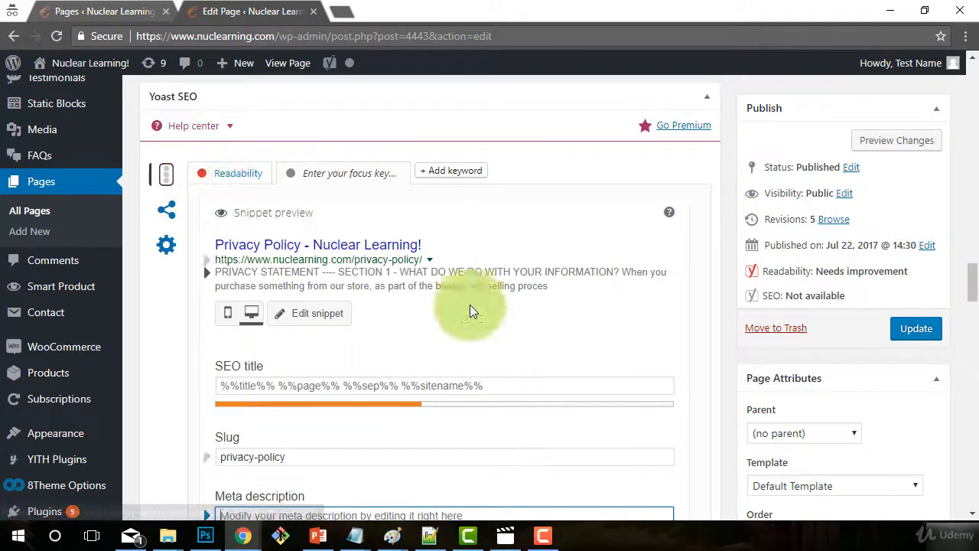
Review the end of the policy text against the snippet preview and open the SEO title for editing.
{"action": "scroll", "coordinate": [489, 307], "scroll_direction": "down", "scroll_amount": 3}
{"action": "scroll", "coordinate": [586, 365], "scroll_direction": "up", "scroll_amount": 4}
{"action": "scroll", "coordinate": [589, 370], "scroll_direction": "up", "scroll_amount": 3}
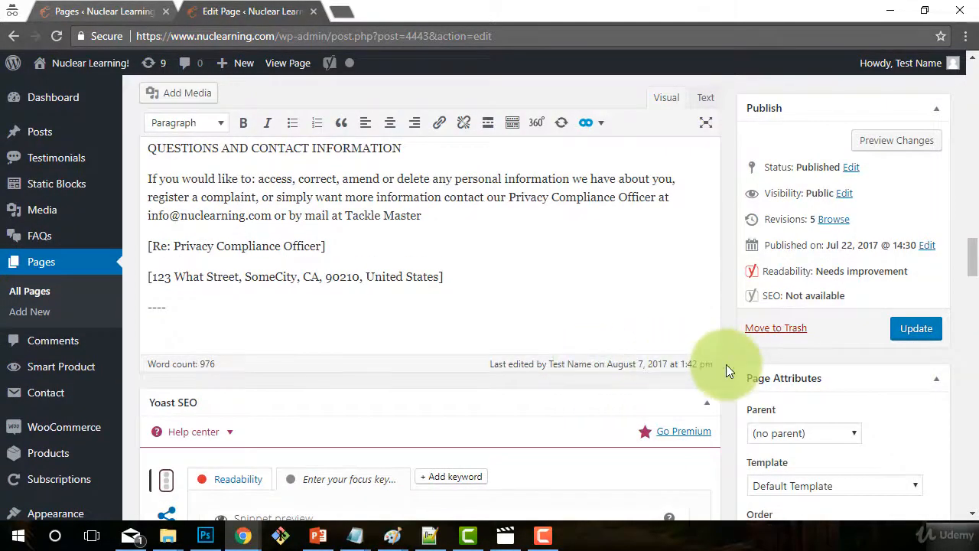
{"action": "scroll", "coordinate": [726, 364], "scroll_direction": "up", "scroll_amount": 4}
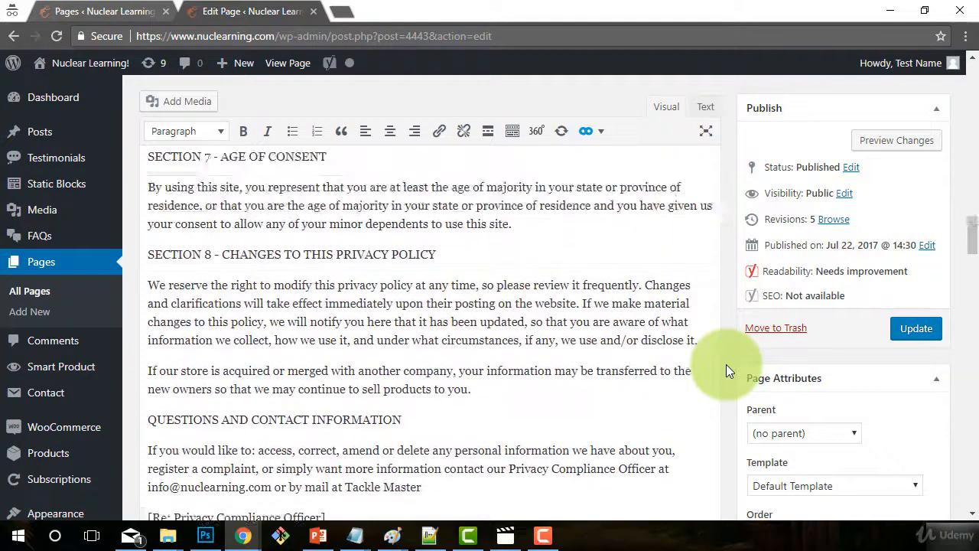
{"action": "scroll", "coordinate": [726, 364], "scroll_direction": "down", "scroll_amount": 7}
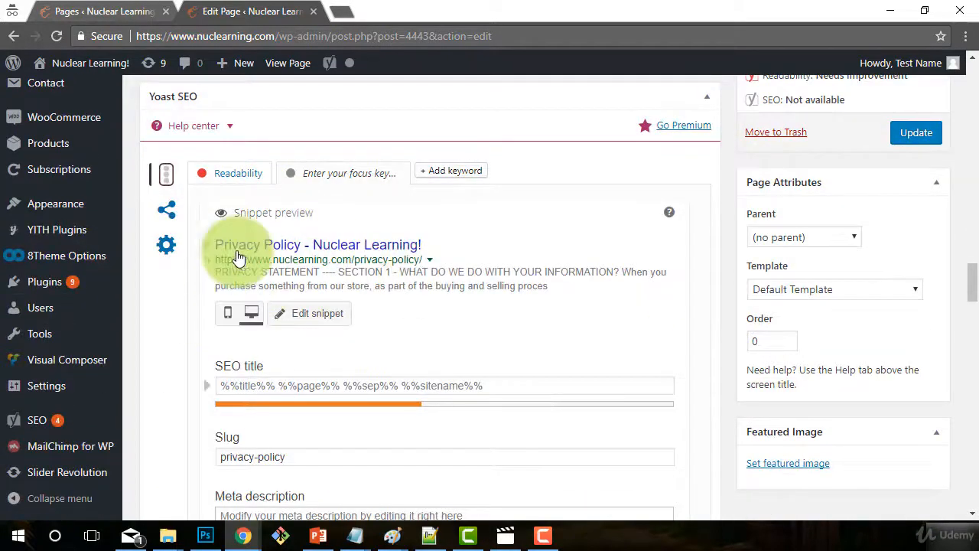
{"action": "left_click", "coordinate": [207, 250]}
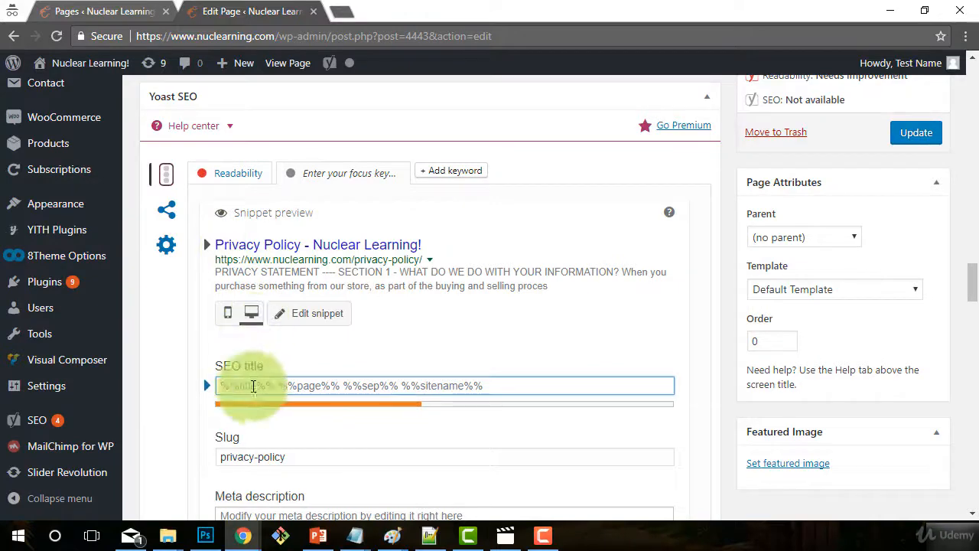
{"action": "scroll", "coordinate": [196, 364], "scroll_direction": "down", "scroll_amount": 2}
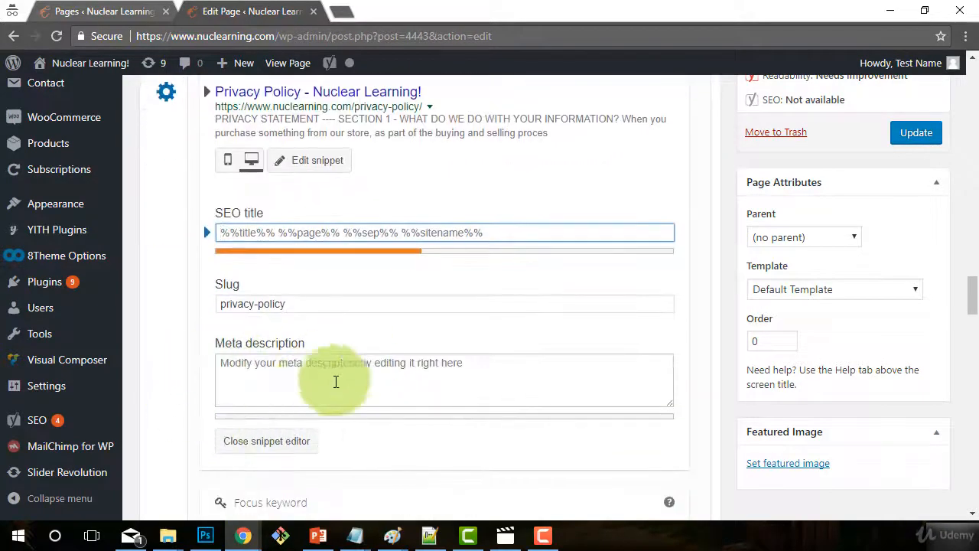
{"action": "scroll", "coordinate": [228, 406], "scroll_direction": "up", "scroll_amount": 3}
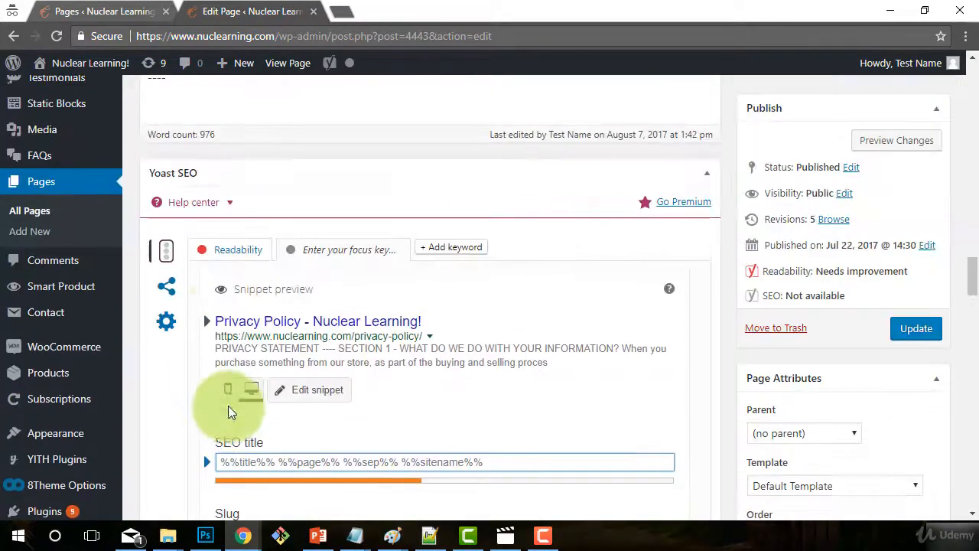
Examine the Yoast readability analysis of the Privacy Policy page and look back through the policy text to its beginning.
{"action": "left_click", "coordinate": [247, 249]}
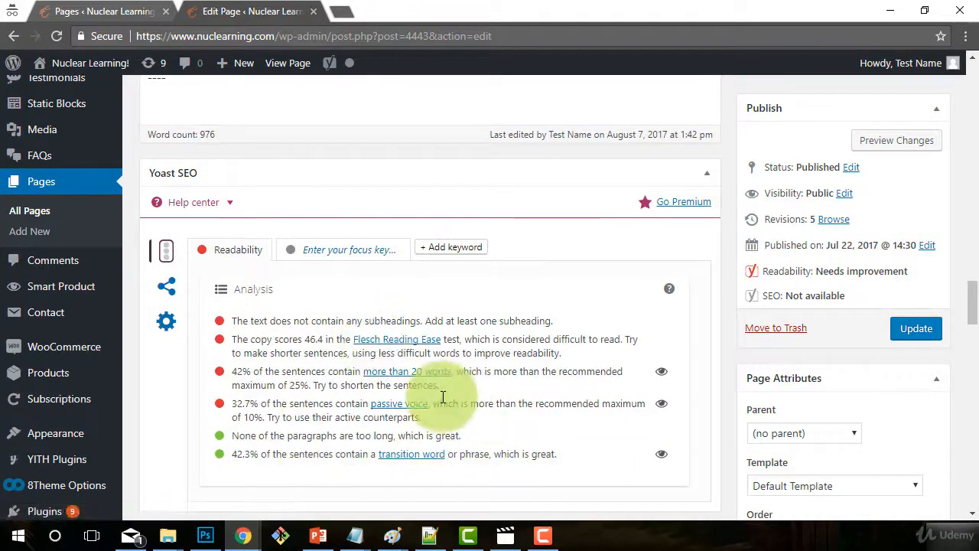
{"action": "scroll", "coordinate": [463, 413], "scroll_direction": "up", "scroll_amount": 3}
{"action": "scroll", "coordinate": [462, 413], "scroll_direction": "down", "scroll_amount": 3}
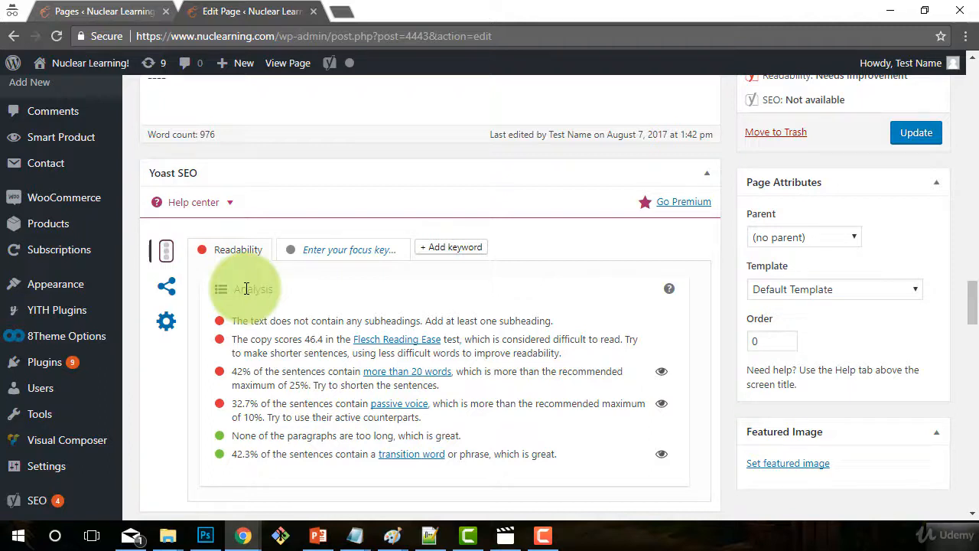
{"action": "scroll", "coordinate": [599, 396], "scroll_direction": "up", "scroll_amount": 5}
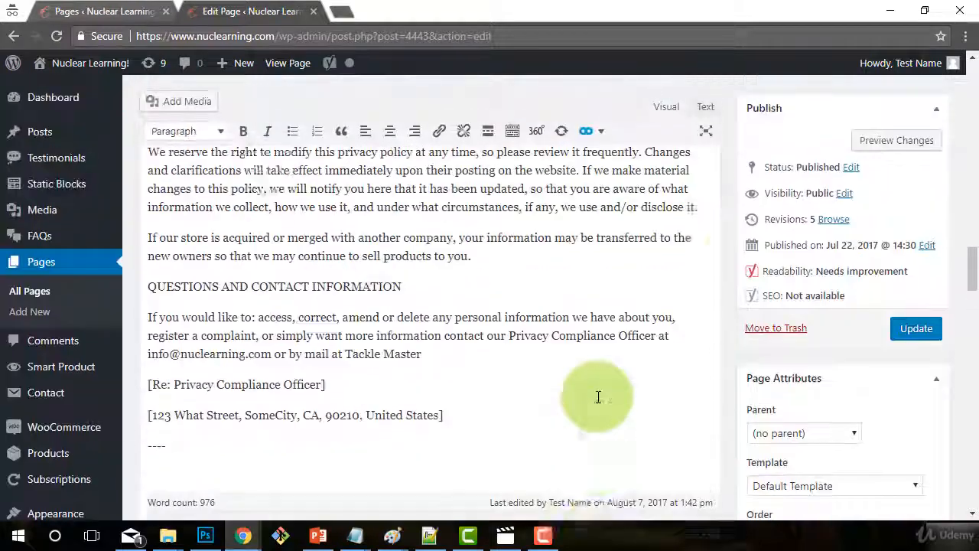
{"action": "scroll", "coordinate": [739, 344], "scroll_direction": "up", "scroll_amount": 10}
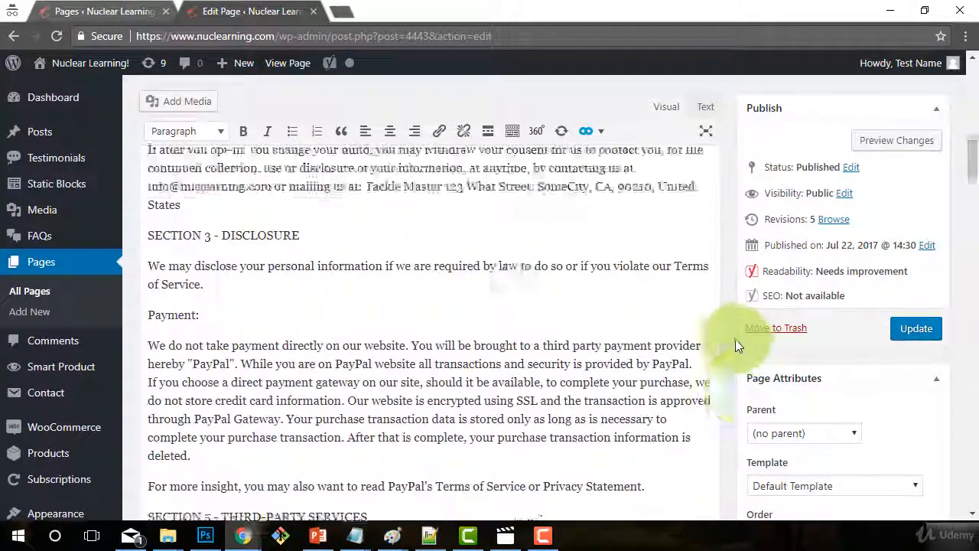
{"action": "scroll", "coordinate": [735, 343], "scroll_direction": "up", "scroll_amount": 10}
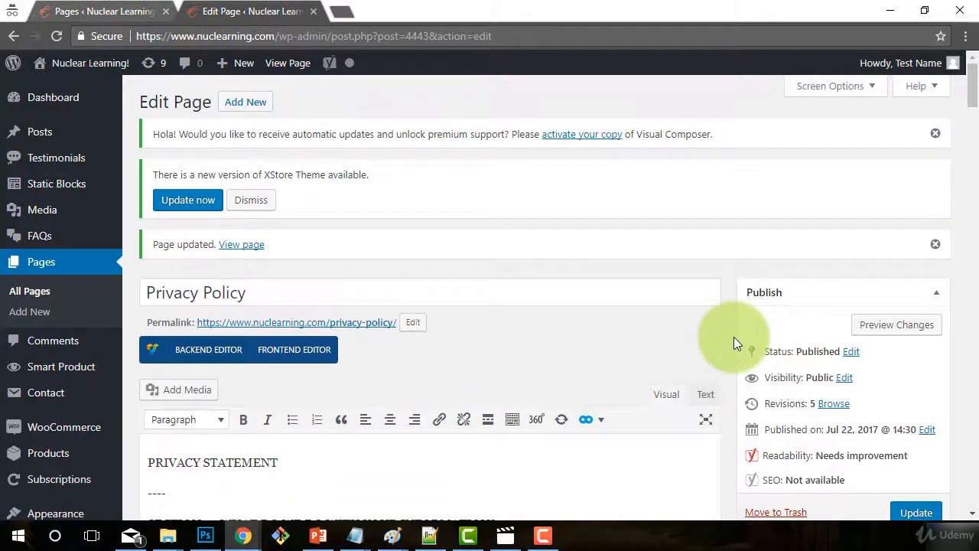
{"action": "scroll", "coordinate": [734, 337], "scroll_direction": "down", "scroll_amount": 2}
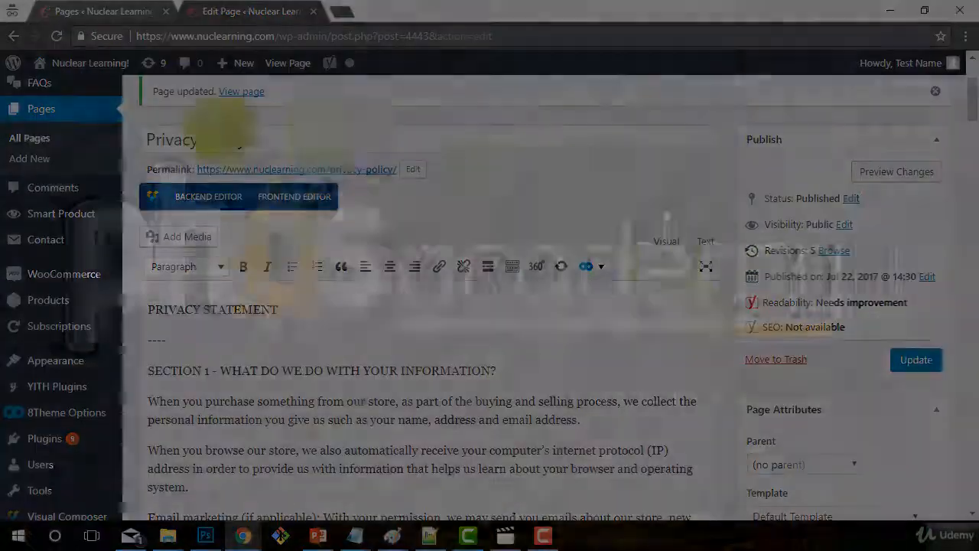